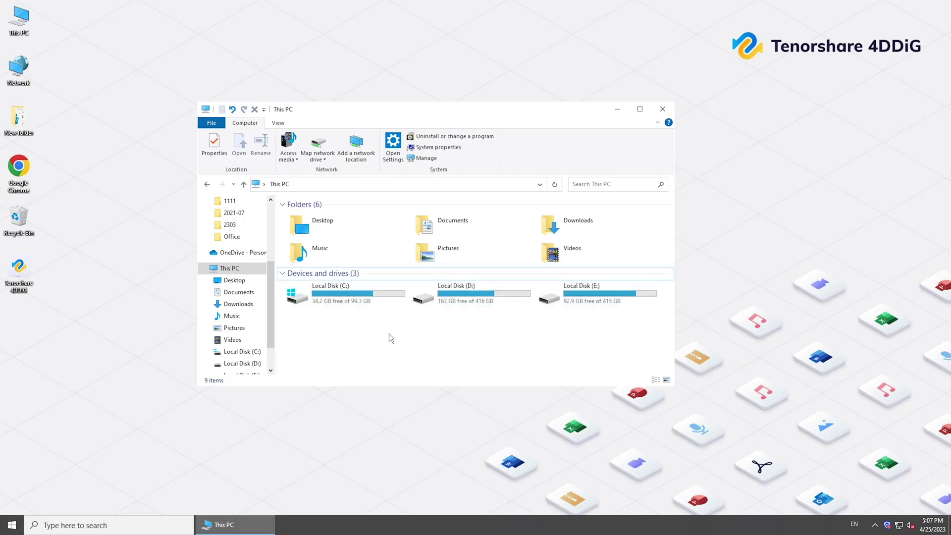
Check the connected USB storage's options in the notification area without ejecting it.
left_click_drag(324, 326, 563, 355)
left_click(875, 525)
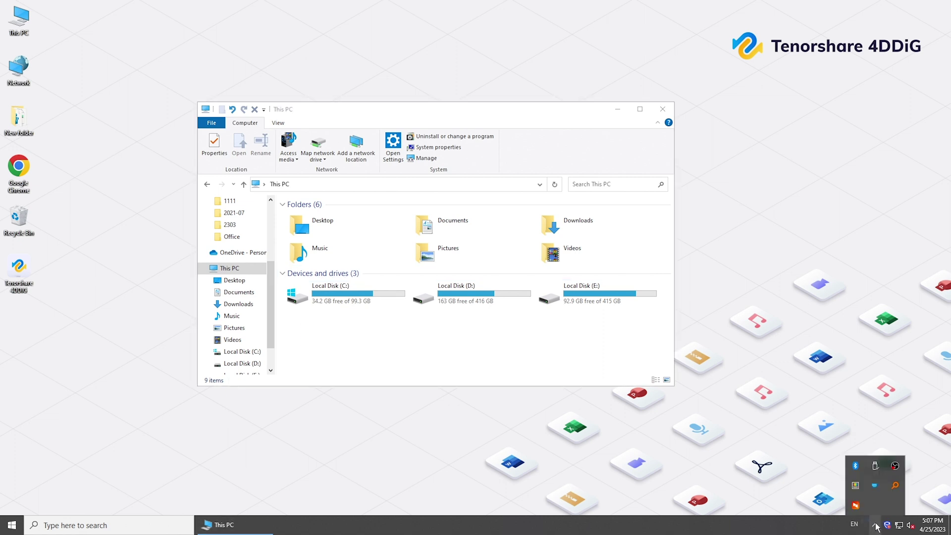
left_click(874, 468)
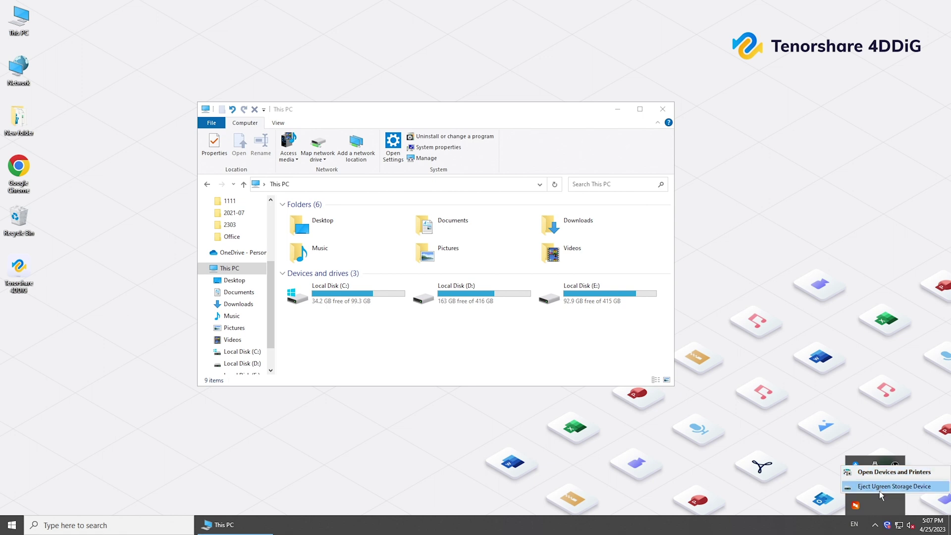
left_click(895, 487)
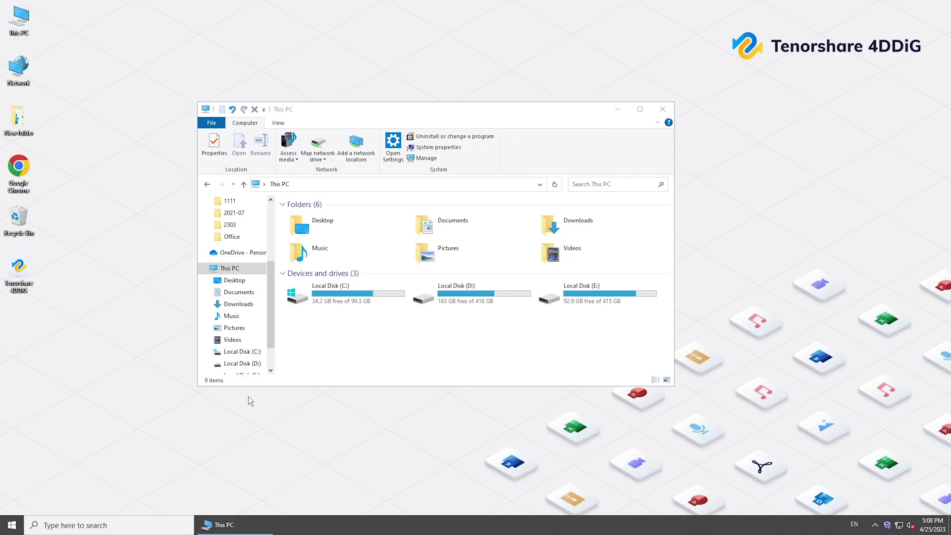
In Disk Management, add drive letter F to the 476.52 GB New Volume partition.
right_click(12, 524)
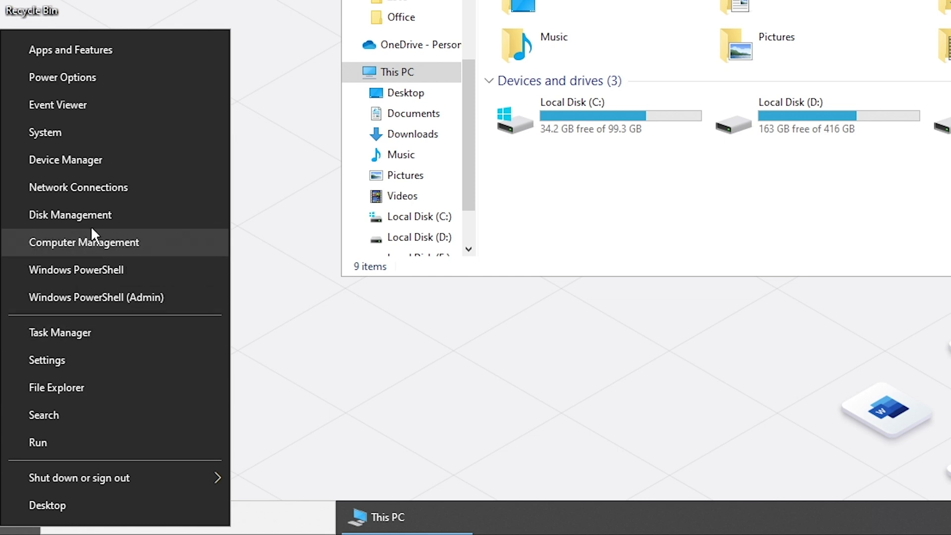
left_click(145, 216)
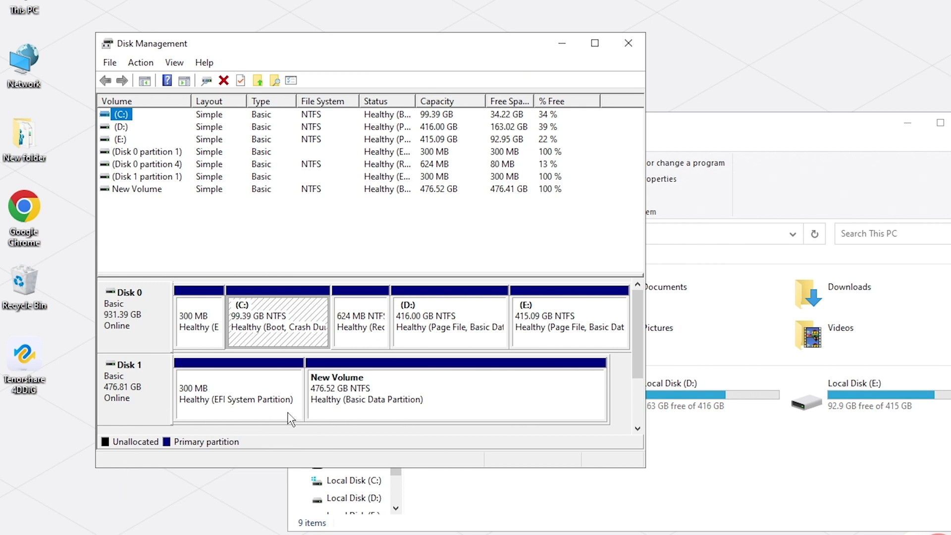
right_click(408, 398)
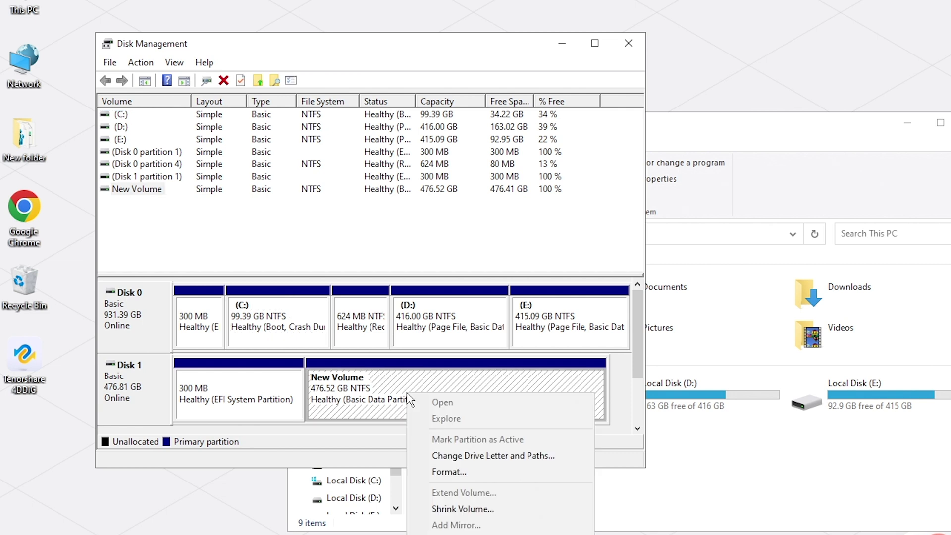
left_click(499, 455)
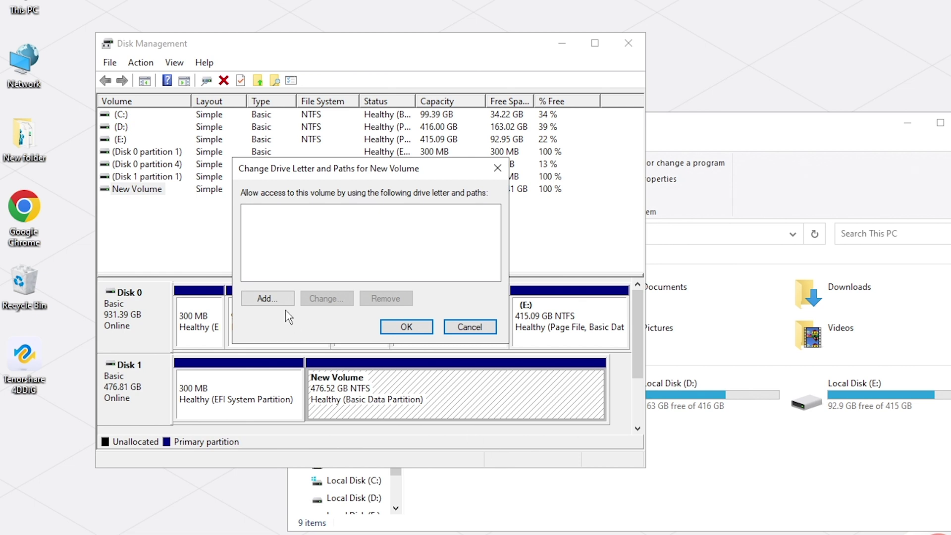
left_click(270, 298)
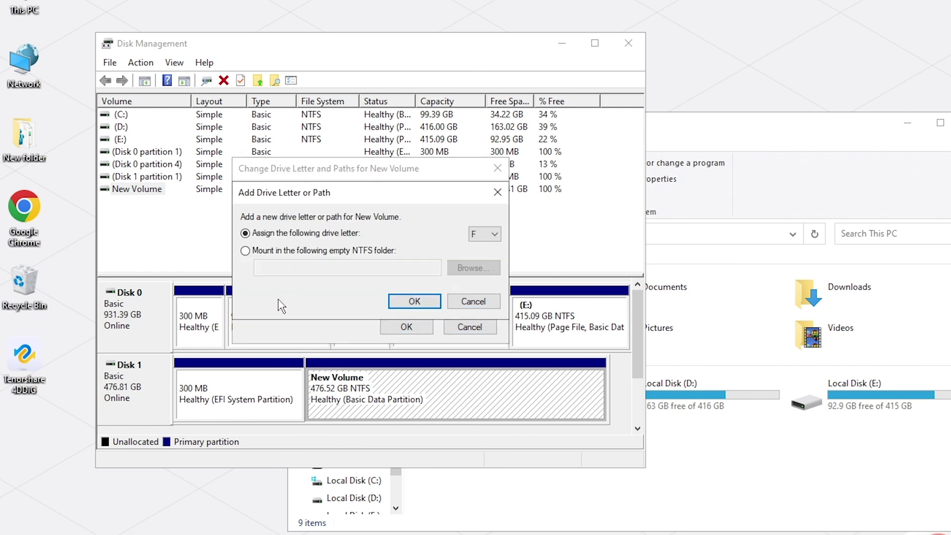
left_click(488, 234)
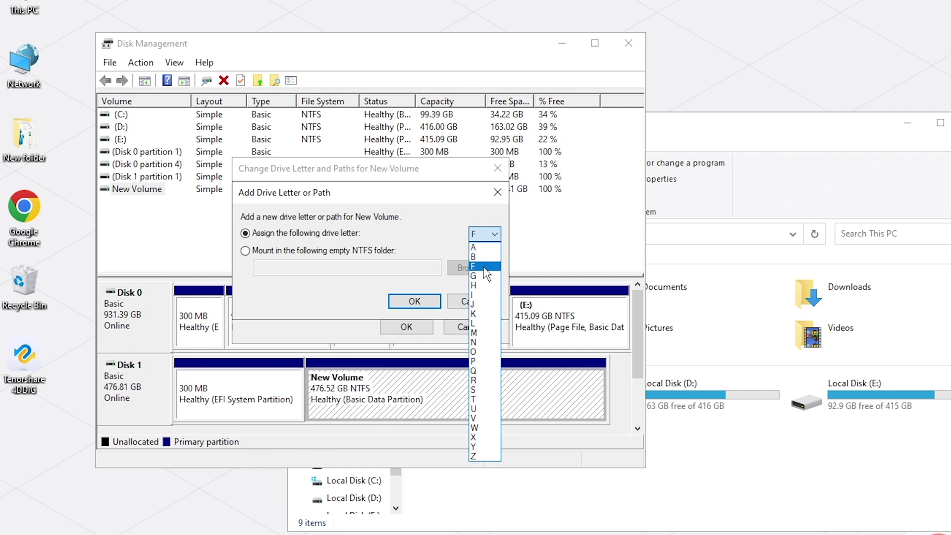
left_click(484, 268)
left_click(423, 300)
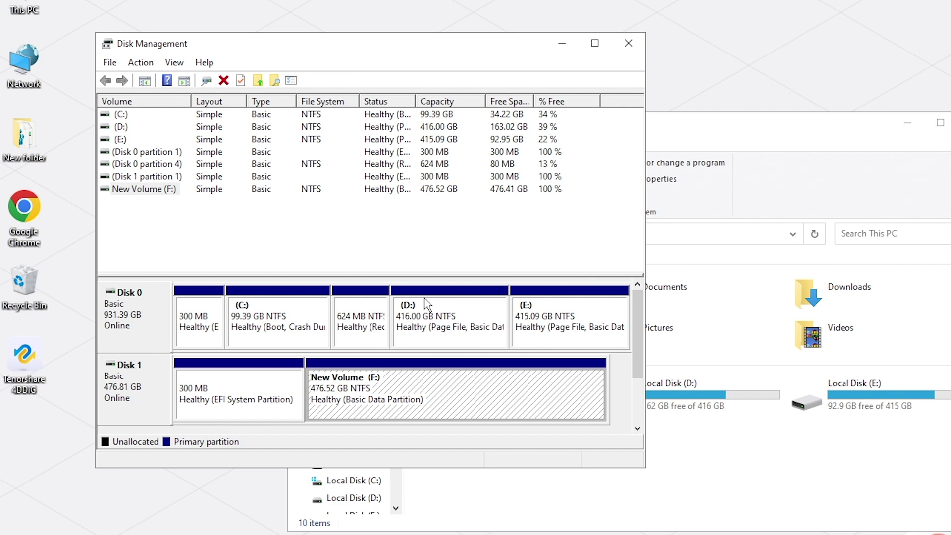
Refresh This PC, open the empty New Volume (F:), and return to This PC.
left_click(679, 449)
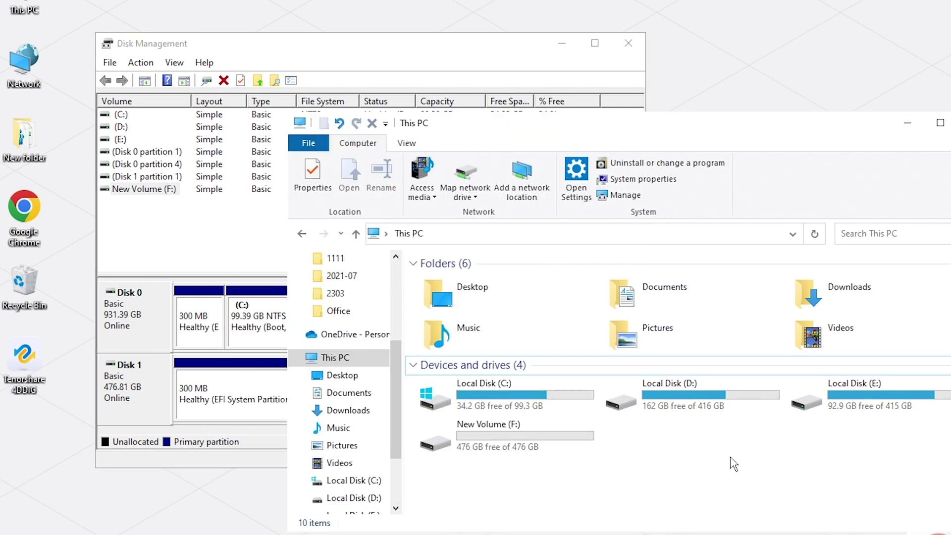
right_click(733, 464)
left_click(763, 516)
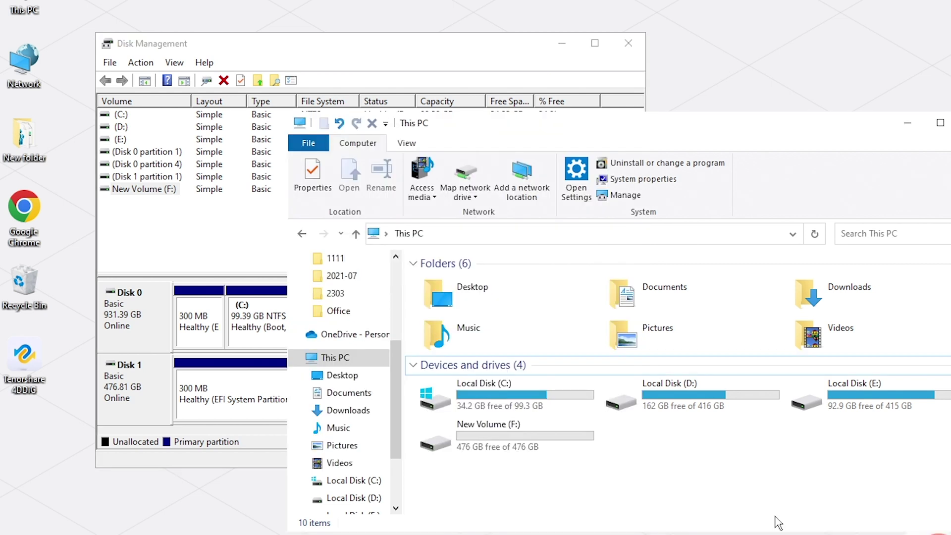
double_click(508, 442)
left_click(408, 234)
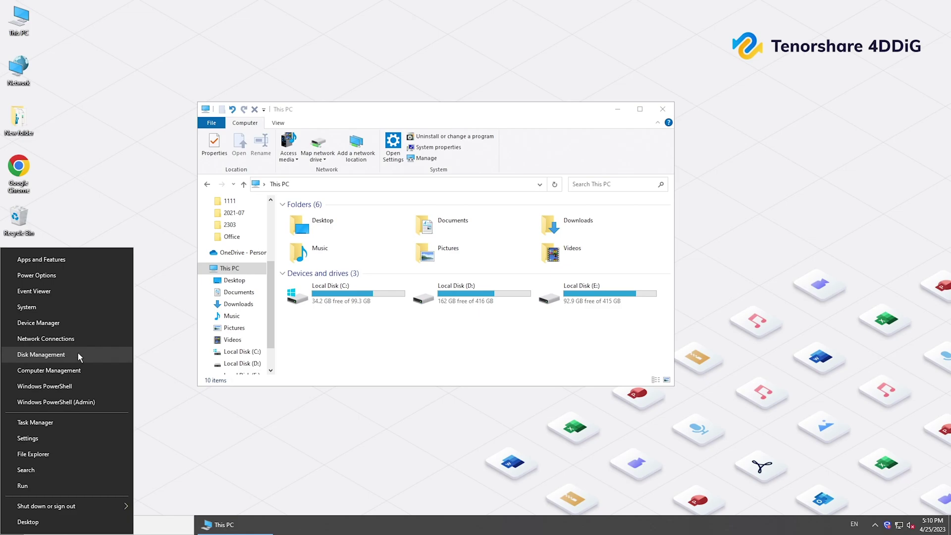
Create a full 487955 MB simple volume with letter F and default formatting on Disk 1.
left_click(79, 354)
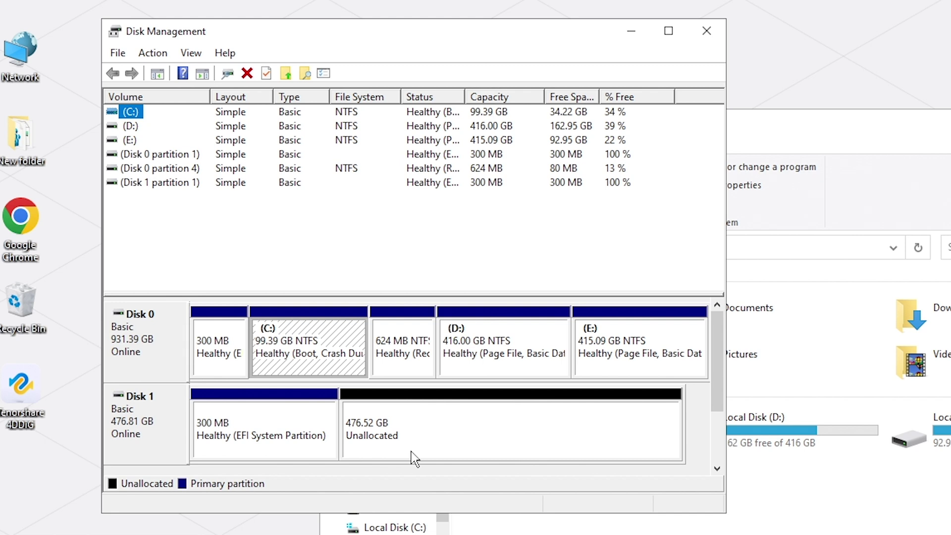
left_click(170, 403)
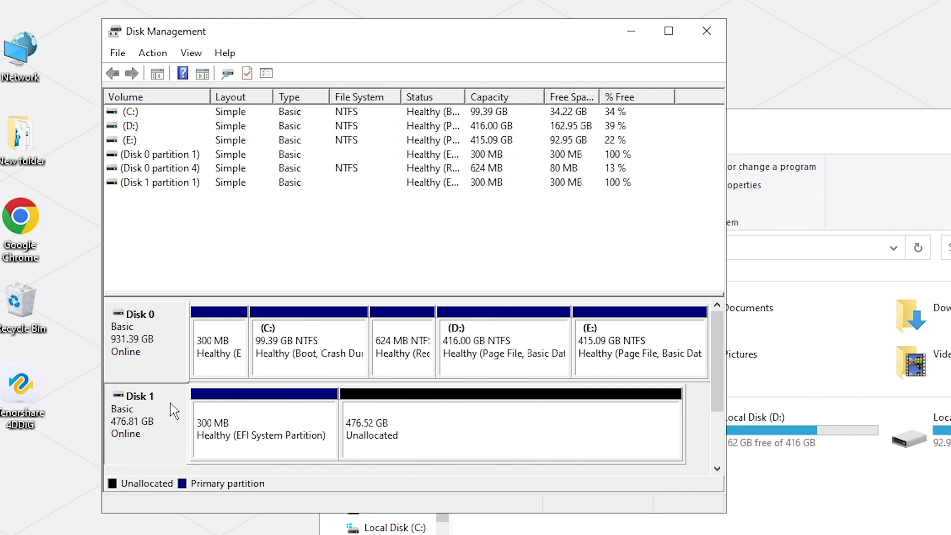
right_click(425, 445)
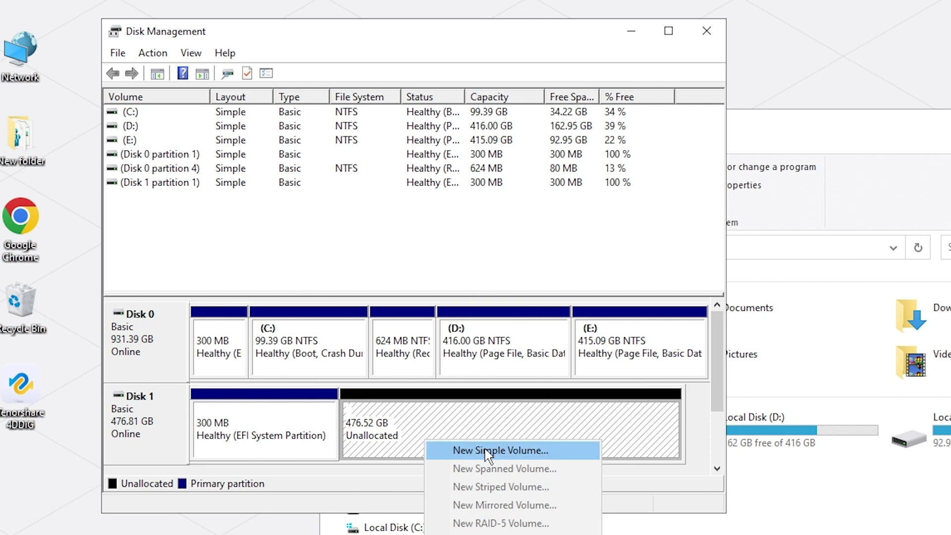
left_click(520, 451)
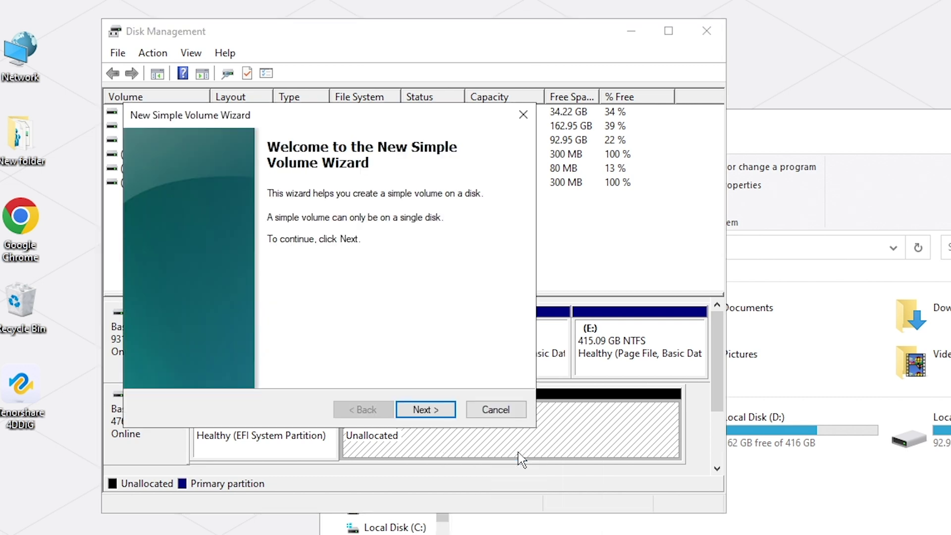
left_click(426, 410)
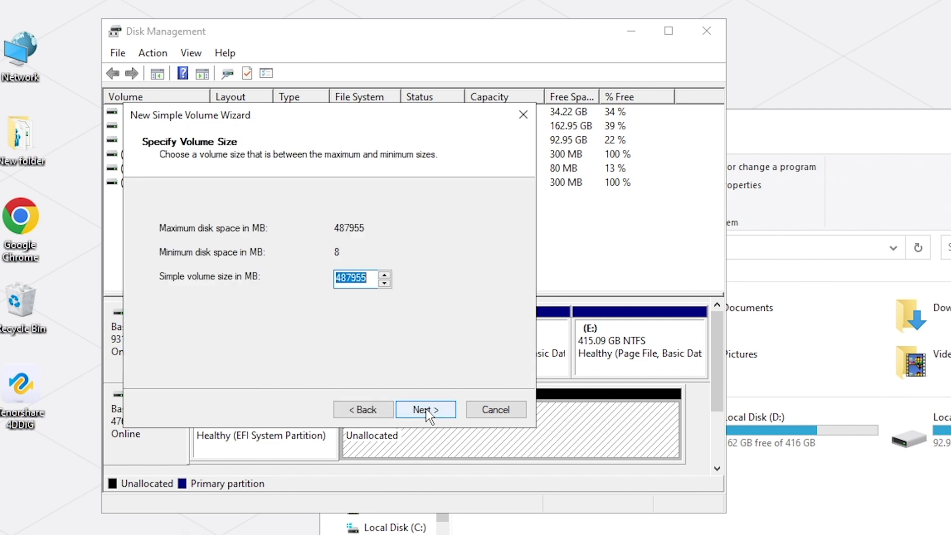
left_click(426, 411)
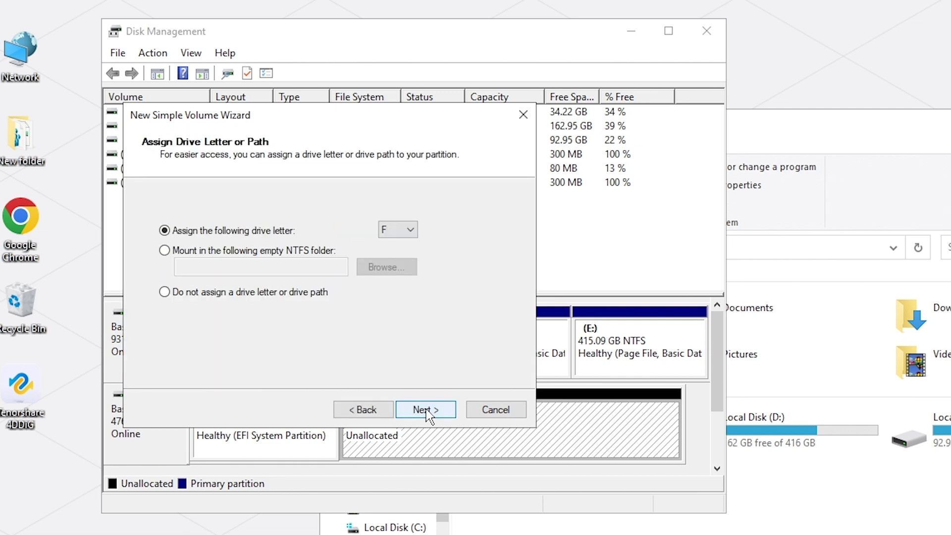
left_click(398, 230)
left_click(404, 241)
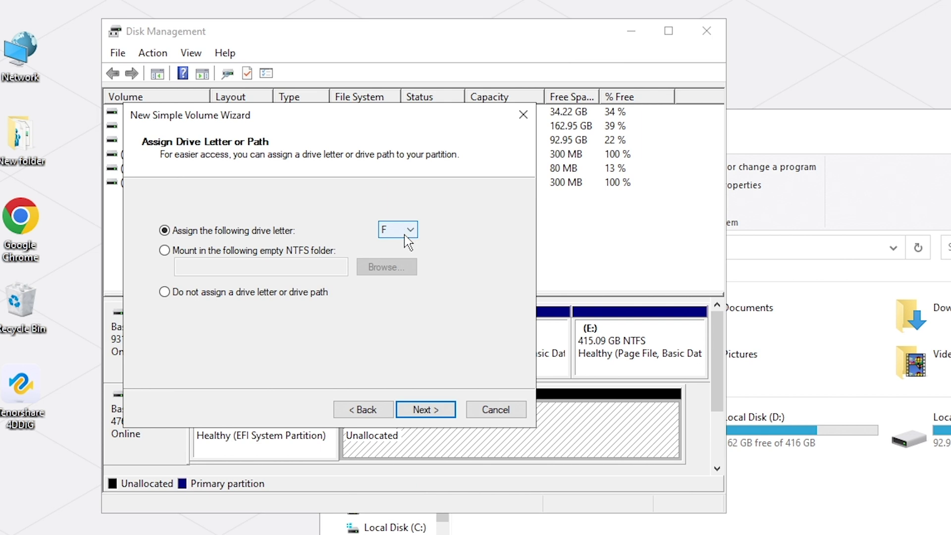
left_click(445, 409)
left_click(449, 412)
left_click(433, 411)
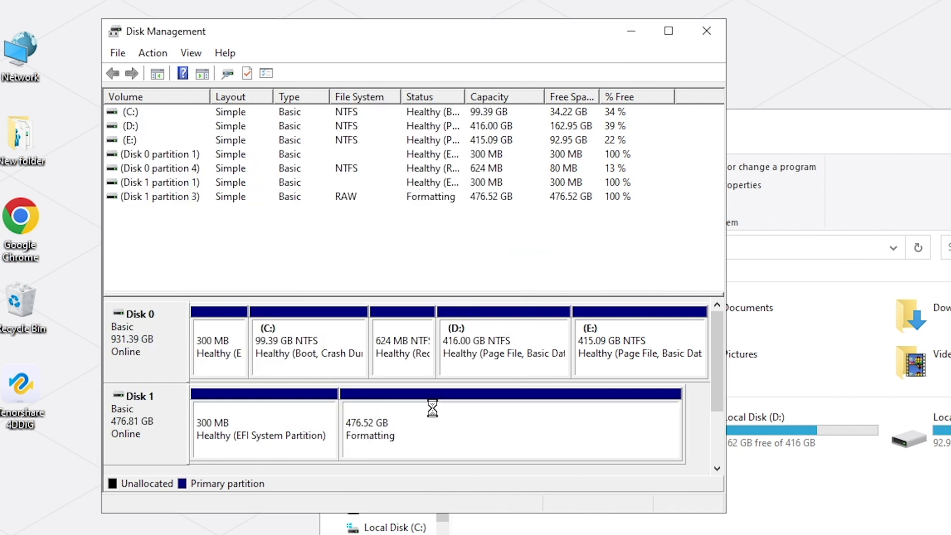
Bring File Explorer back to the front and dismiss its context menu.
left_click(834, 507)
right_click(750, 497)
key("Escape")
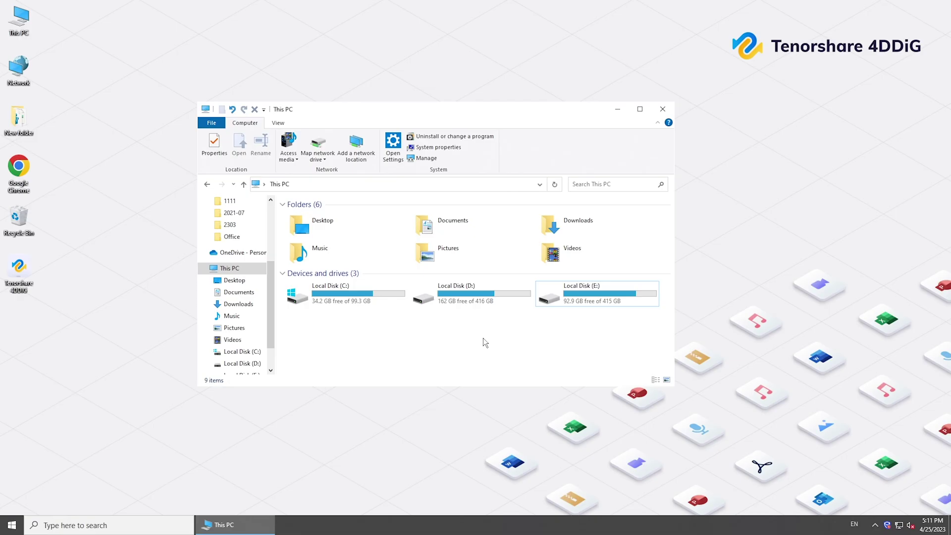
Open Device Manager and expand Disk drives and Universal Serial Bus controllers.
right_click(15, 528)
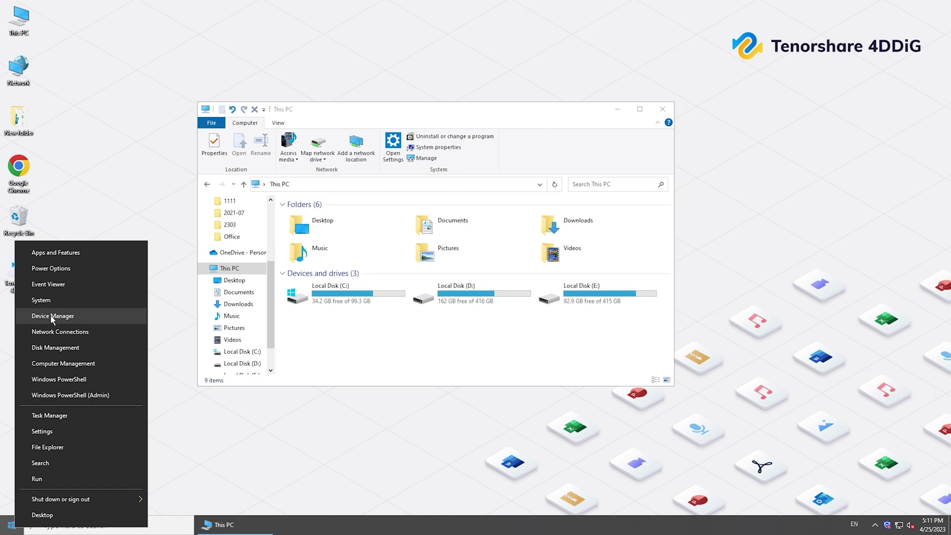
left_click(97, 316)
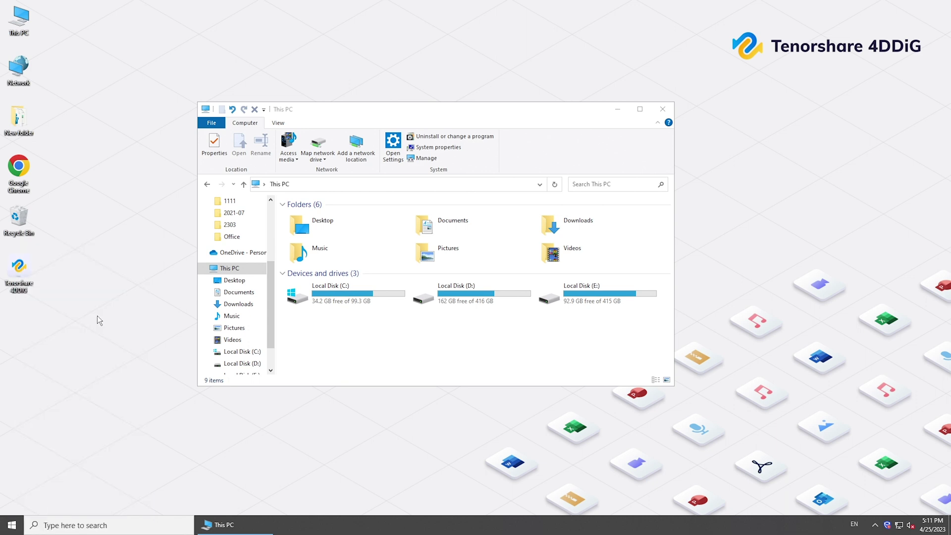
left_click_drag(136, 30, 147, 88)
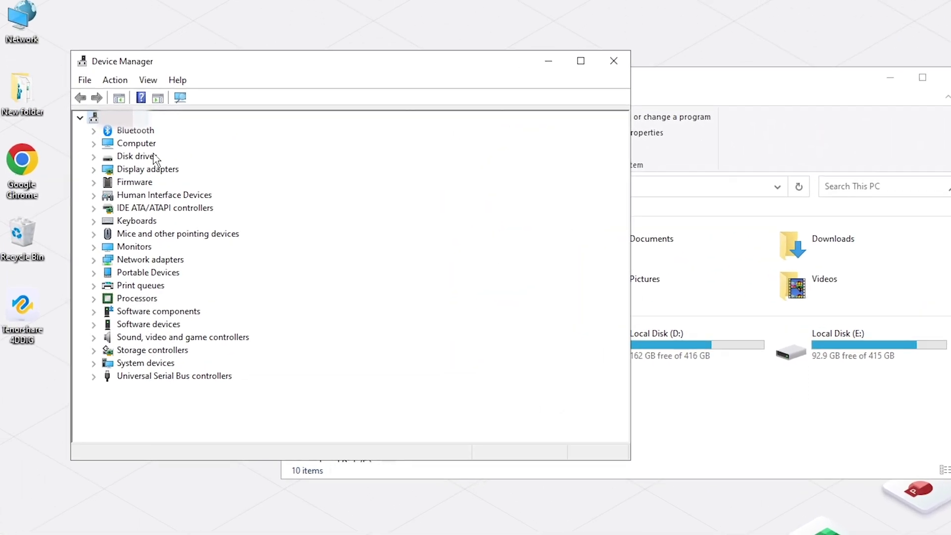
left_click(94, 157)
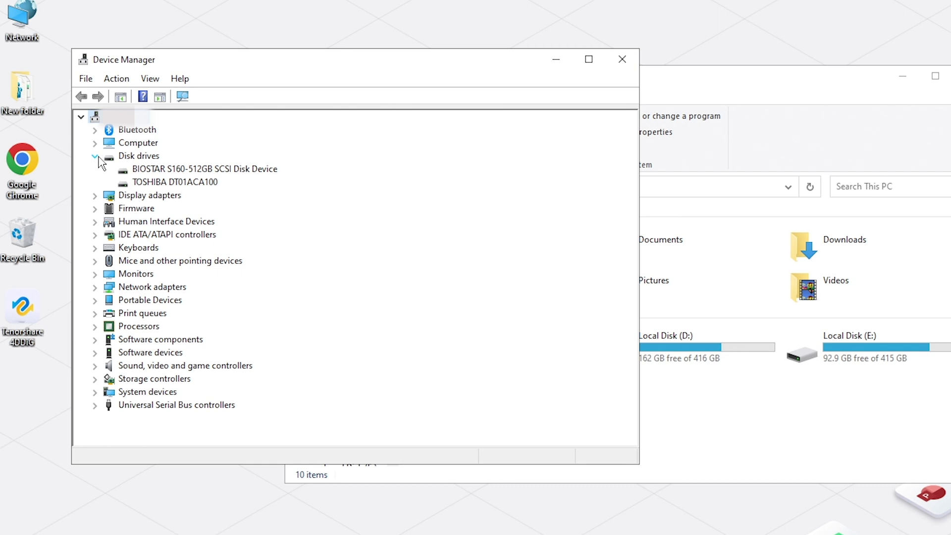
left_click(97, 405)
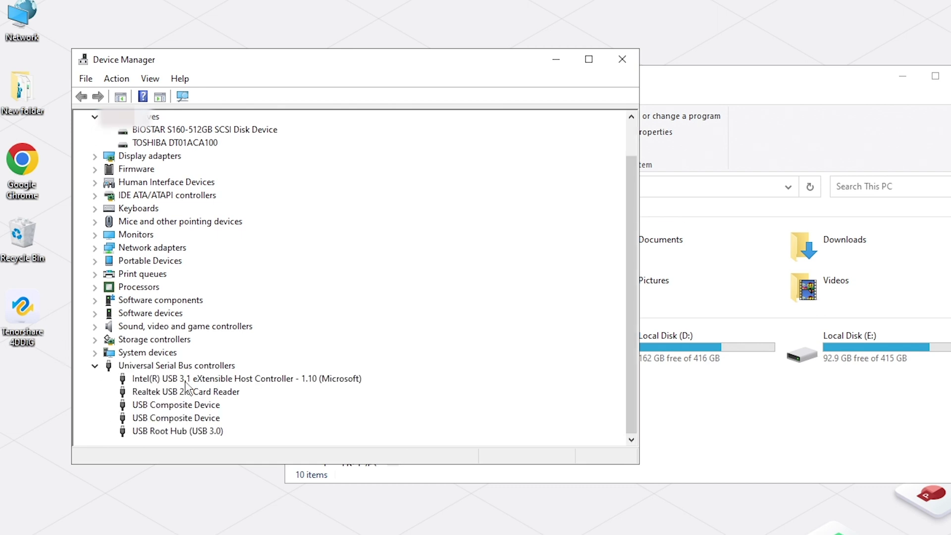
scroll(204, 382, "up", 1)
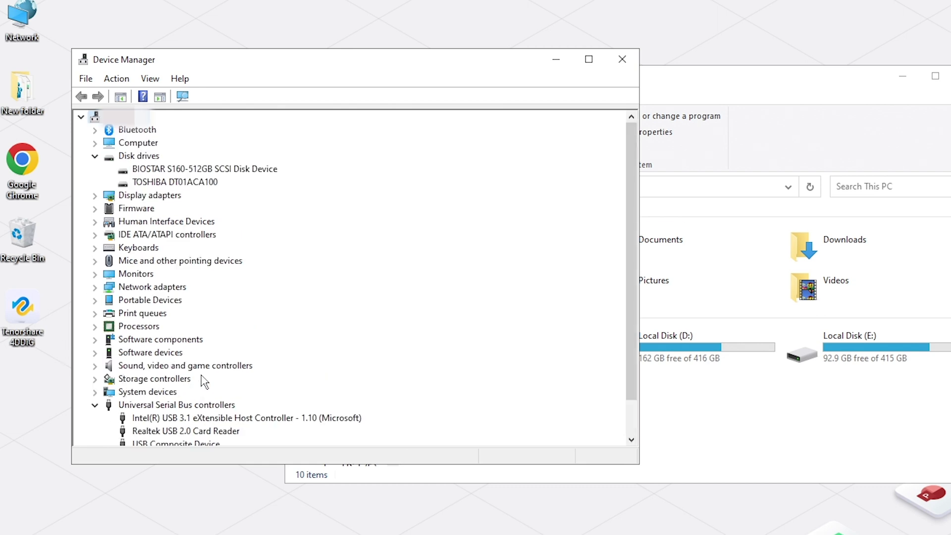
Search automatically for driver updates for BIOSTAR S160-512GB, TOSHIBA DT01ACA100 and USB Root Hub (USB 3.0).
left_click(158, 170)
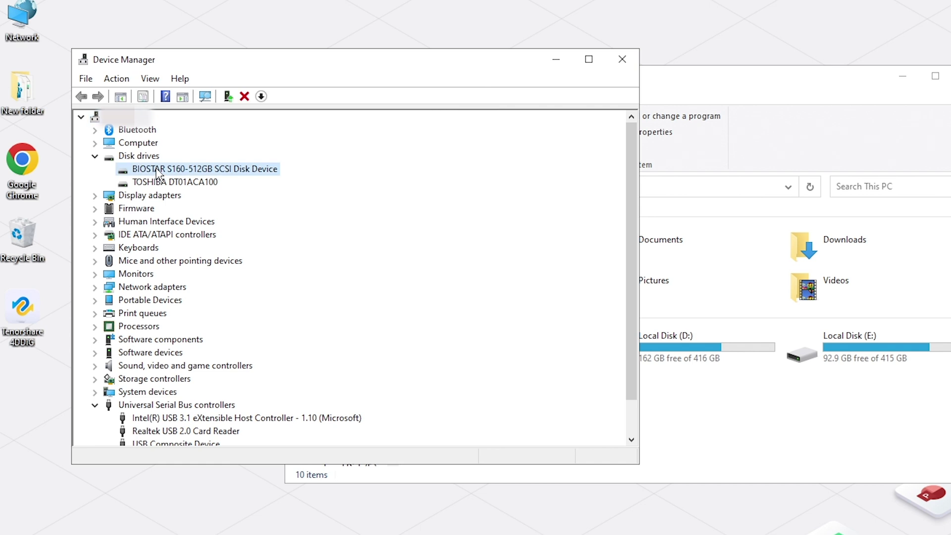
right_click(158, 174)
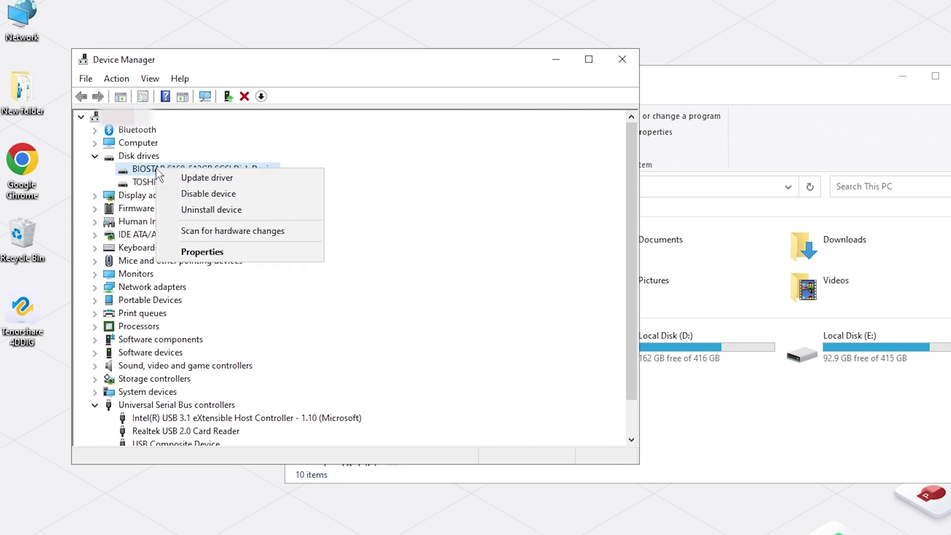
left_click(249, 182)
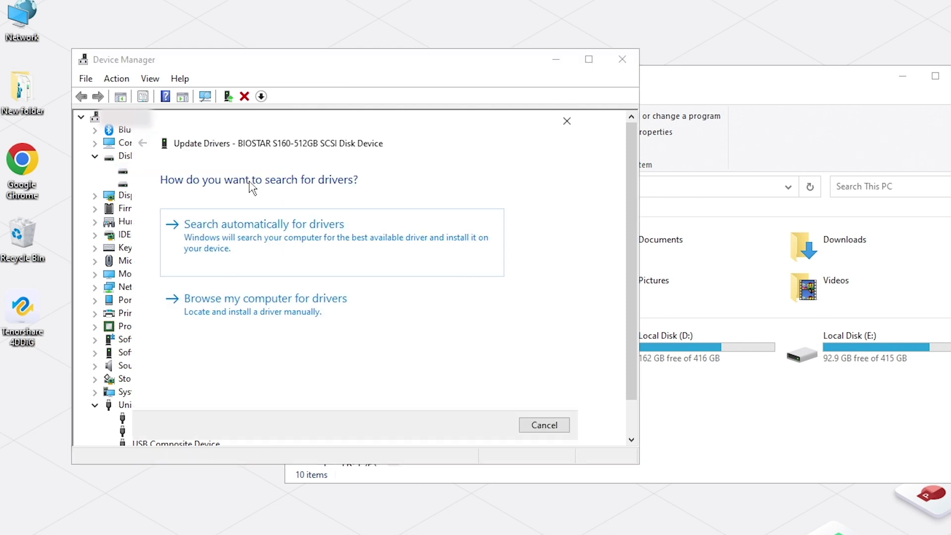
left_click(402, 259)
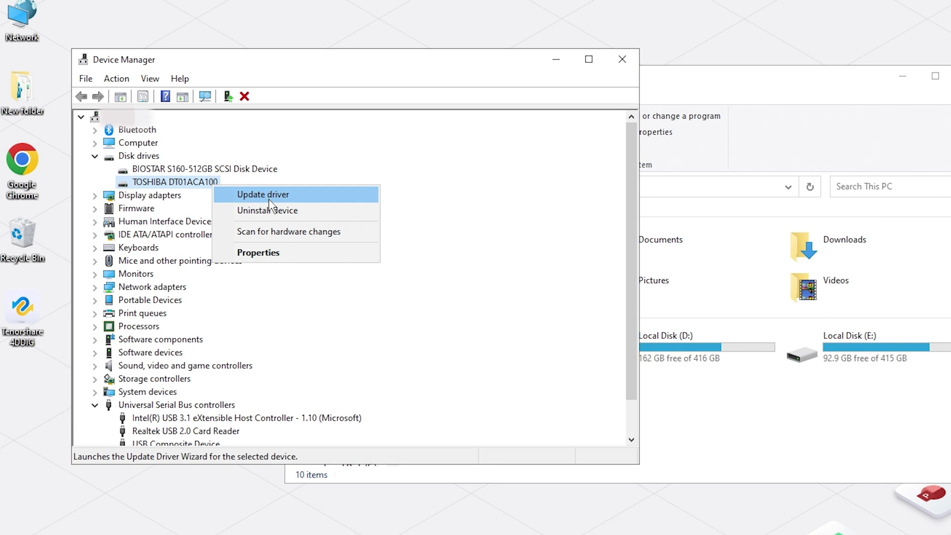
left_click(269, 201)
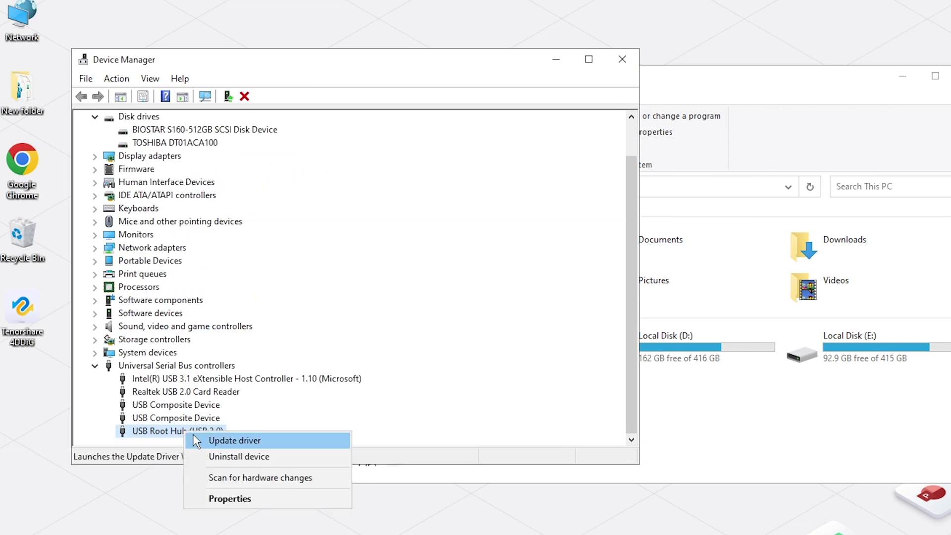
left_click(193, 435)
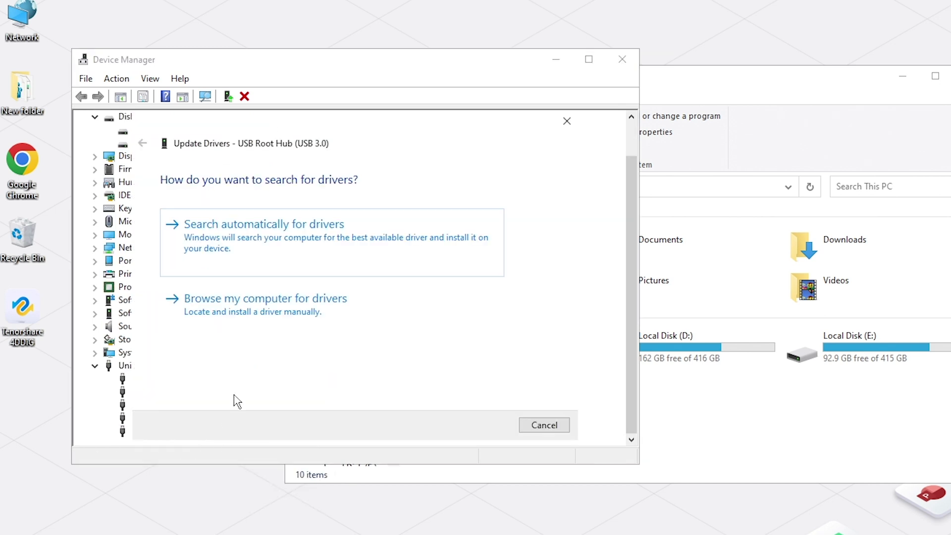
left_click(305, 257)
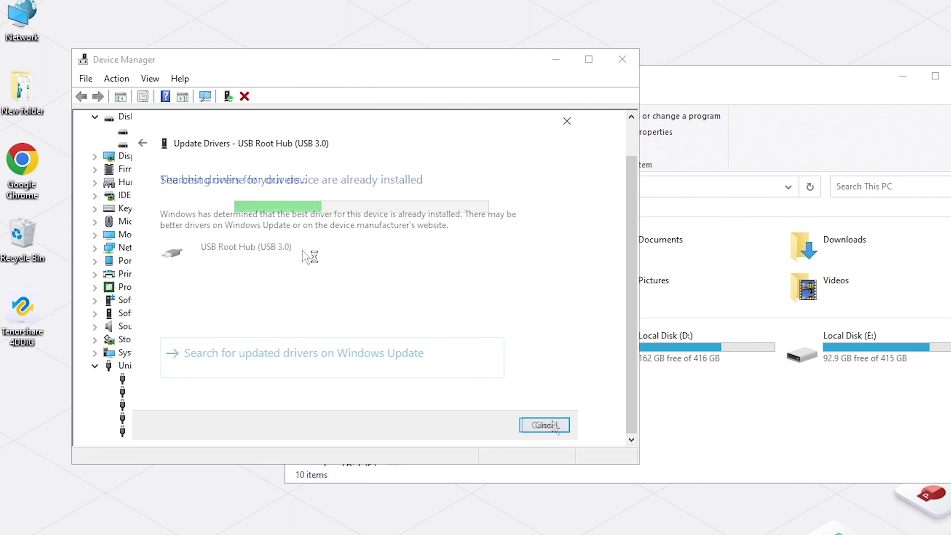
left_click(559, 429)
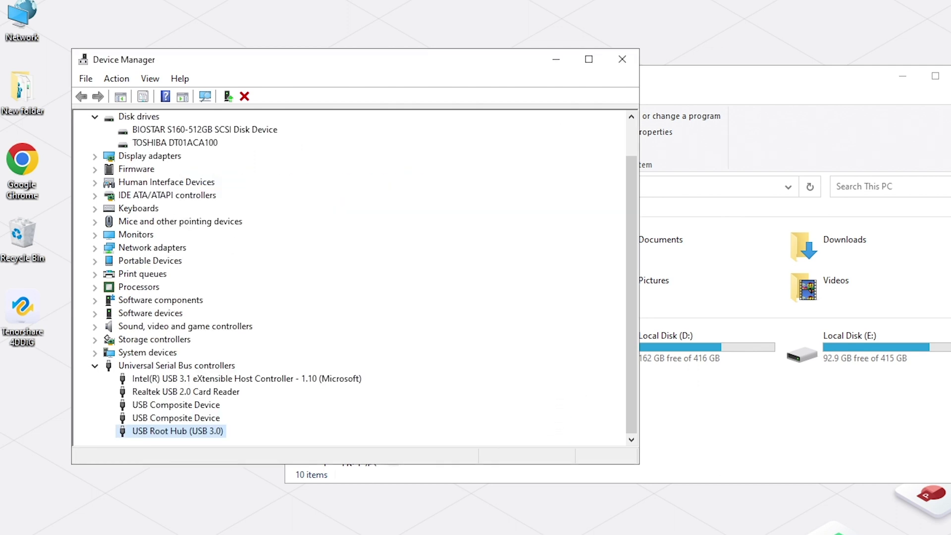
Close Device Manager and open This PC from the desktop to see drives C:, D: and E:.
left_click(620, 59)
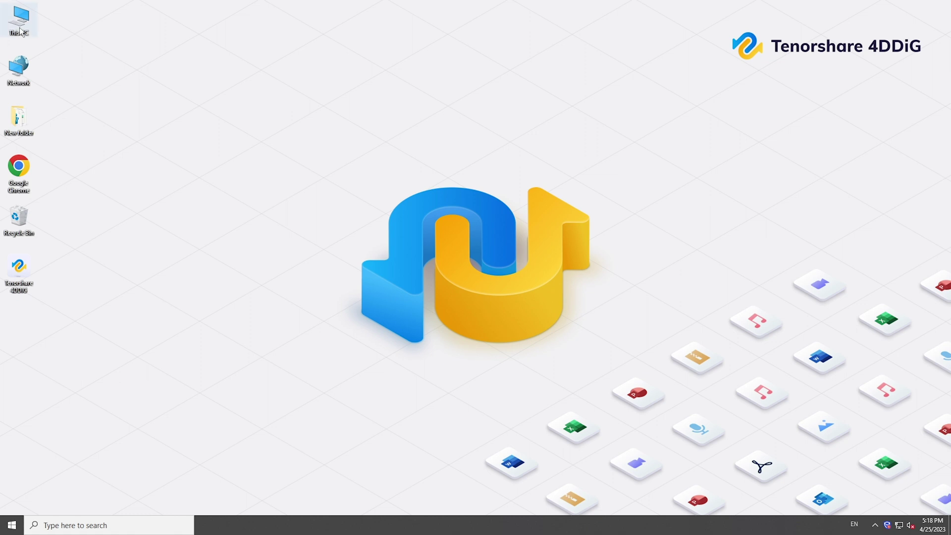
double_click(19, 19)
left_click_drag(418, 339, 286, 323)
Delete Disk 1's 476.94 GB partition in Disk Management after checking the hidden tray icons.
left_click(876, 526)
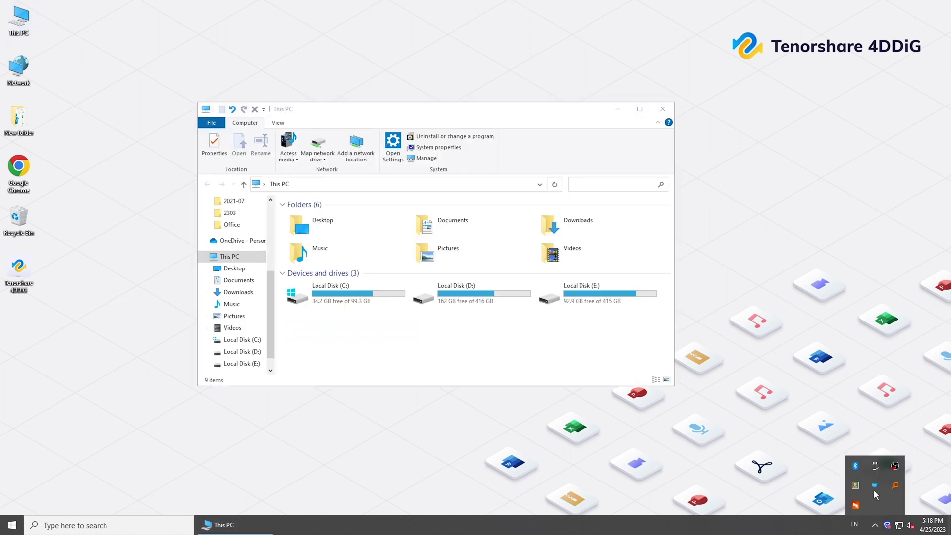
left_click(452, 357)
right_click(6, 528)
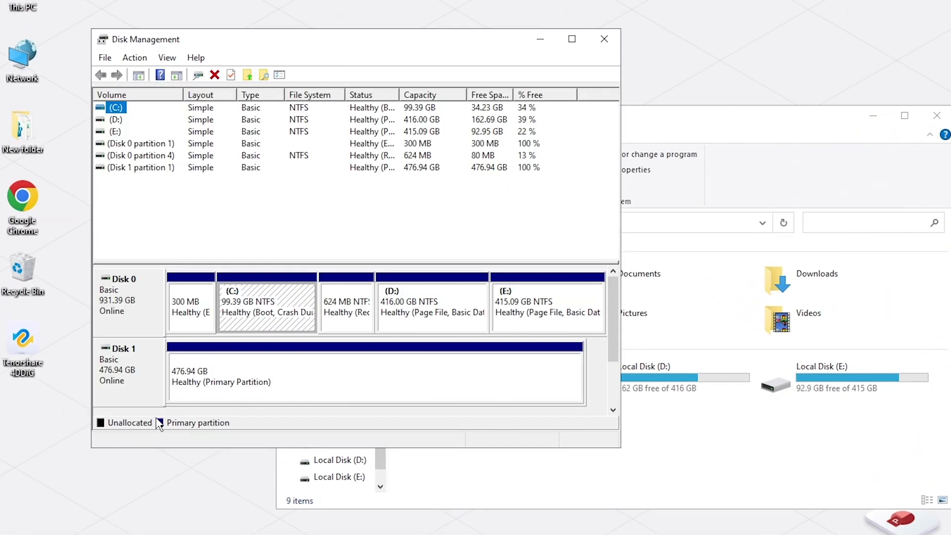
left_click(218, 392)
right_click(241, 384)
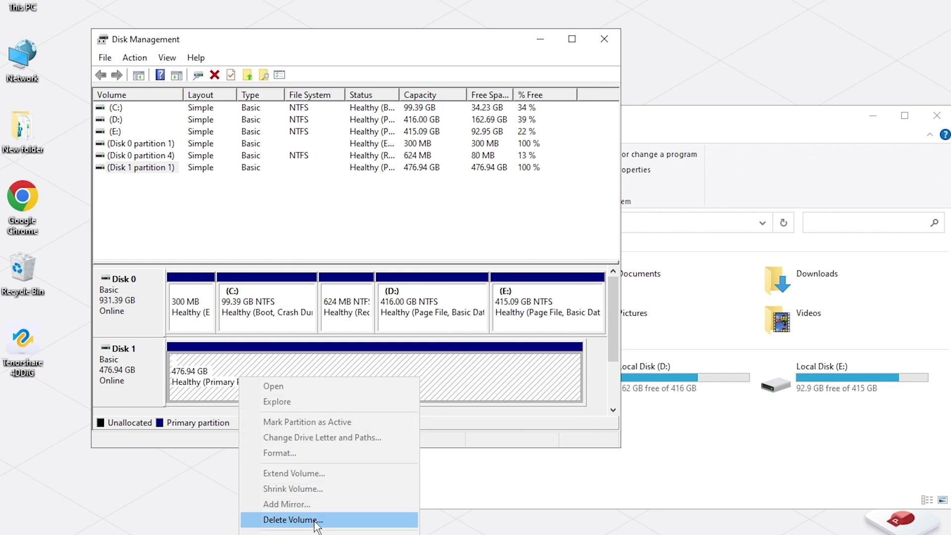
left_click(292, 520)
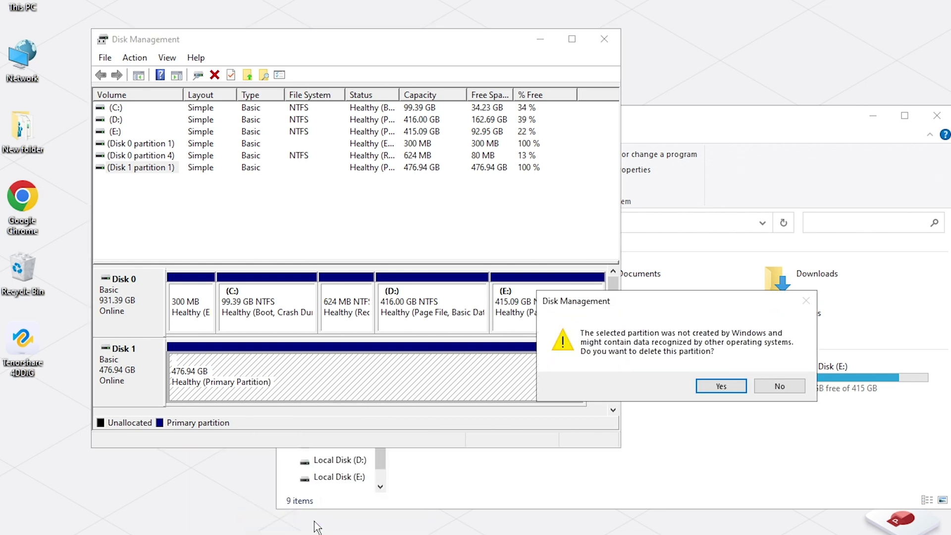
left_click(721, 387)
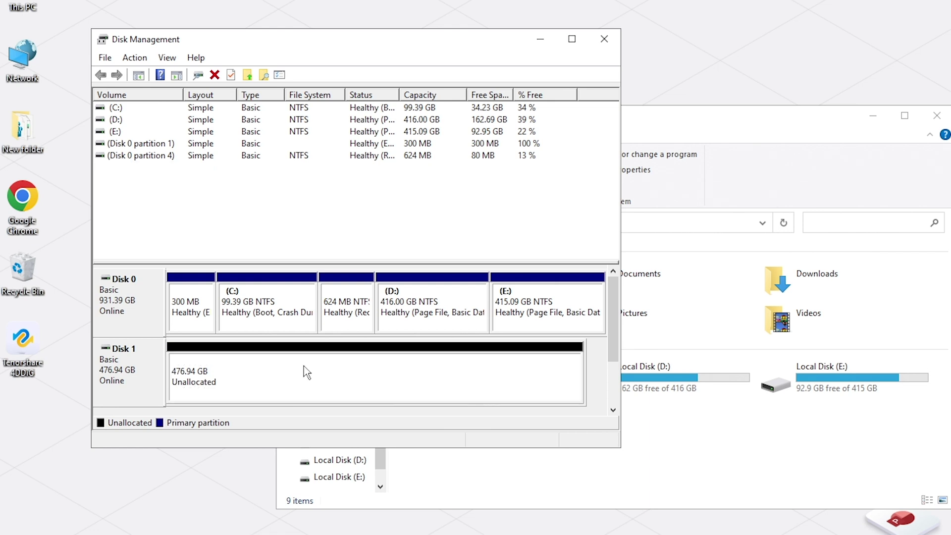
Run the New Simple Volume wizard on Disk 1 with all 488385 MB, letter F and NTFS.
right_click(307, 372)
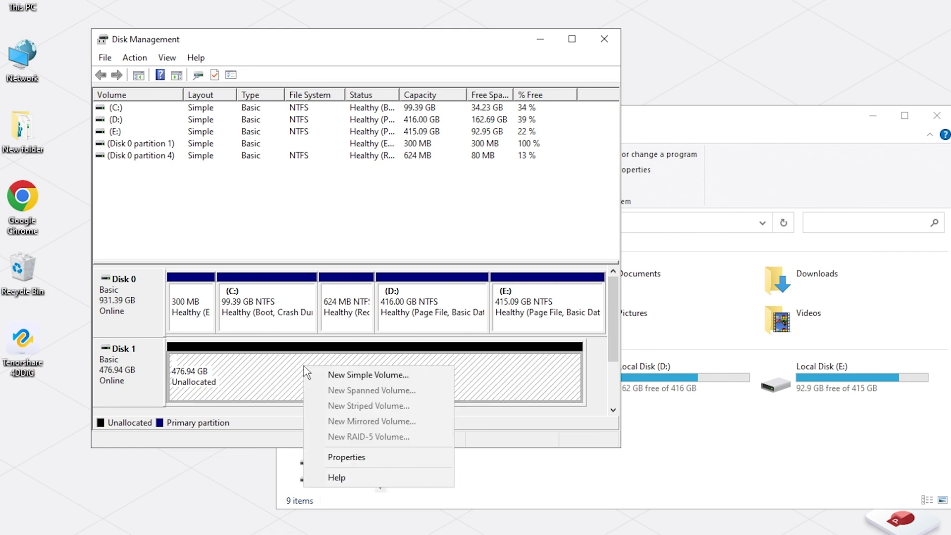
left_click(386, 375)
left_click(378, 361)
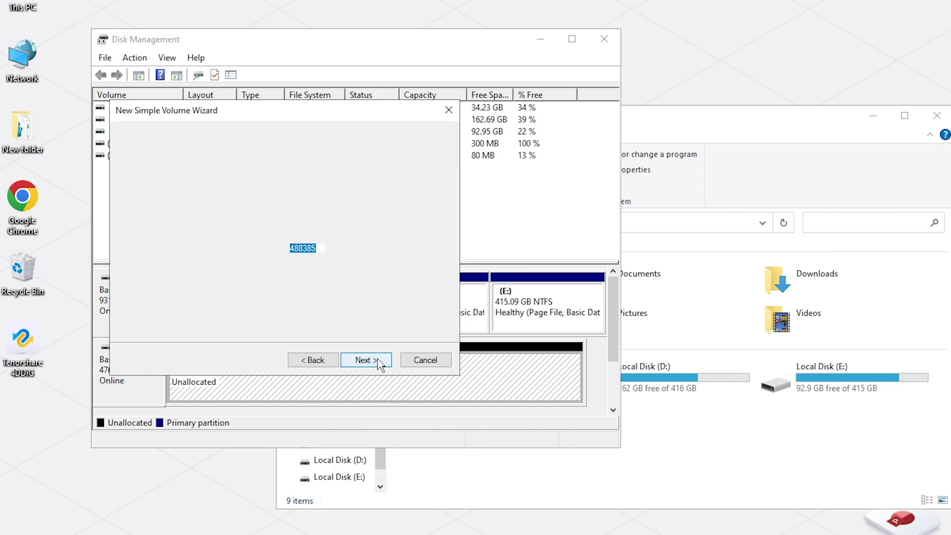
left_click(379, 362)
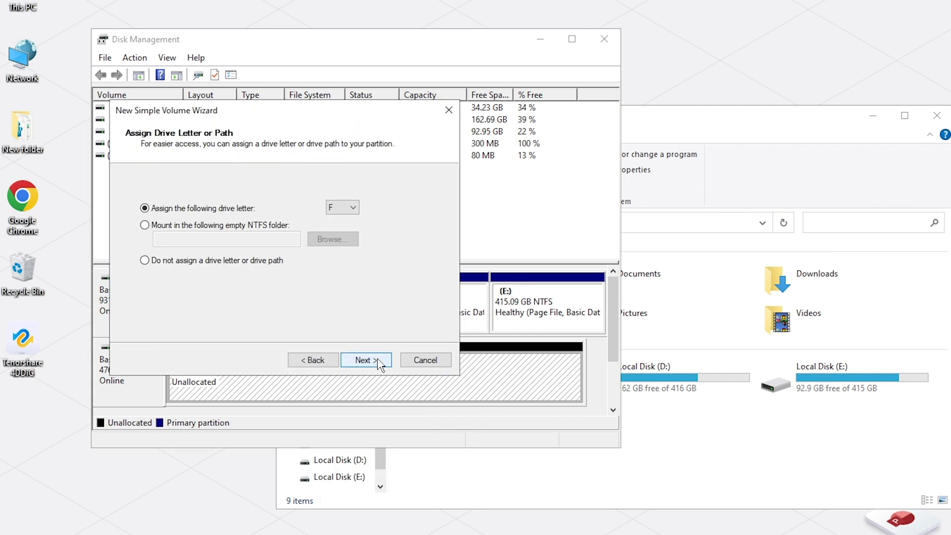
left_click(352, 207)
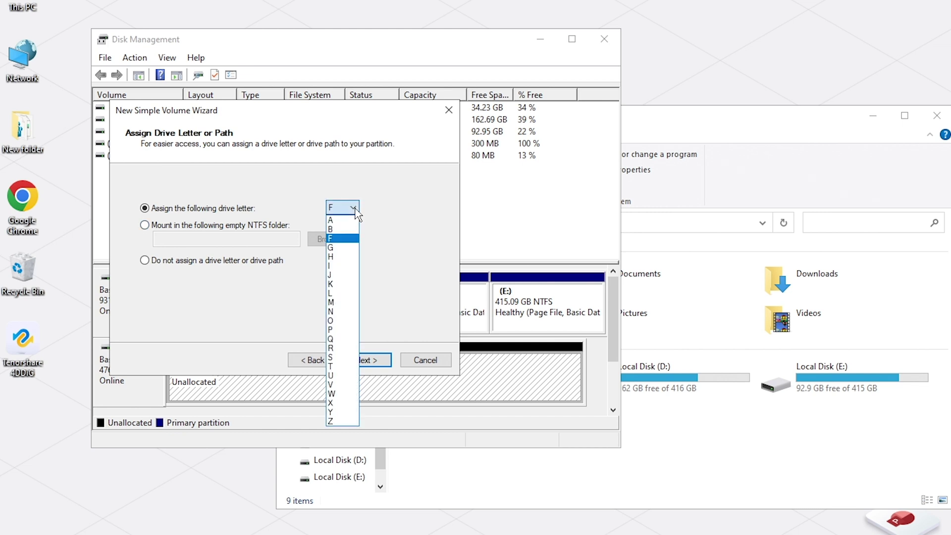
left_click(353, 207)
left_click(375, 361)
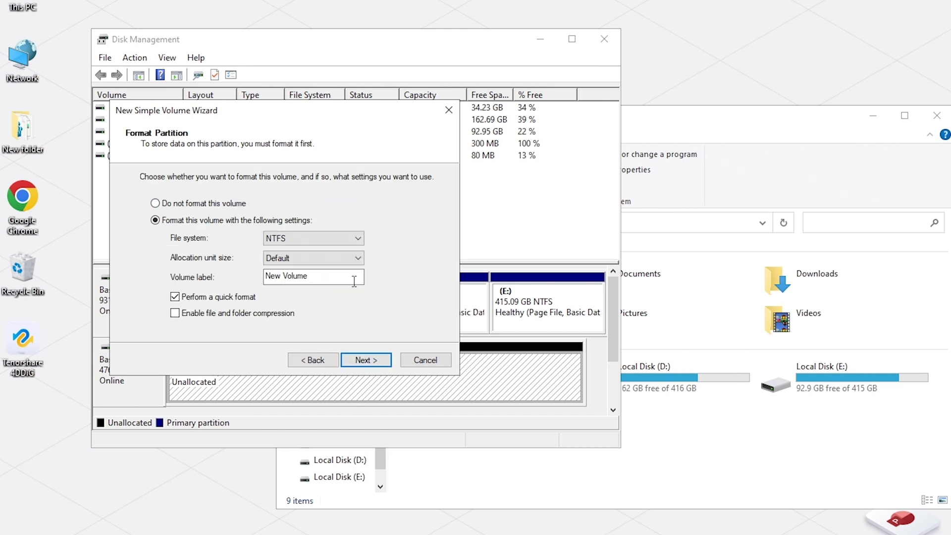
left_click(327, 238)
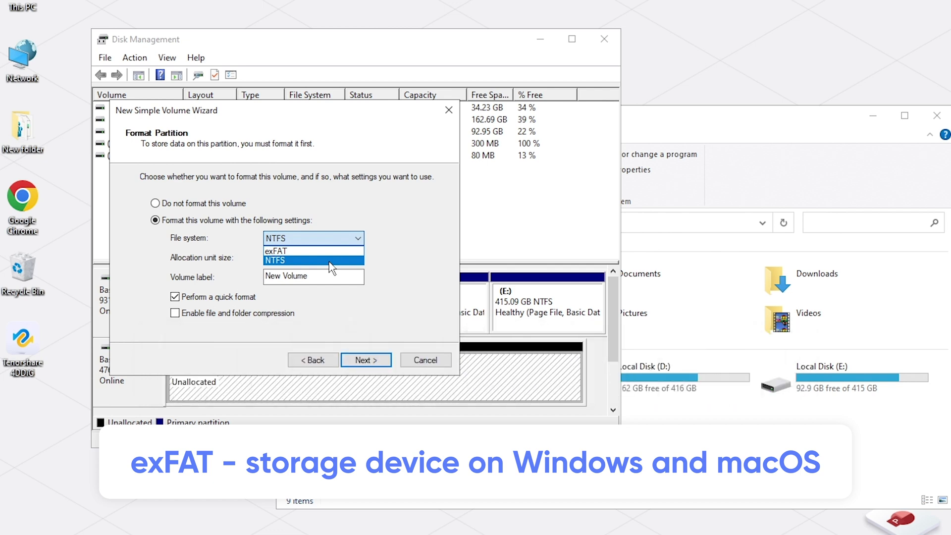
left_click(298, 261)
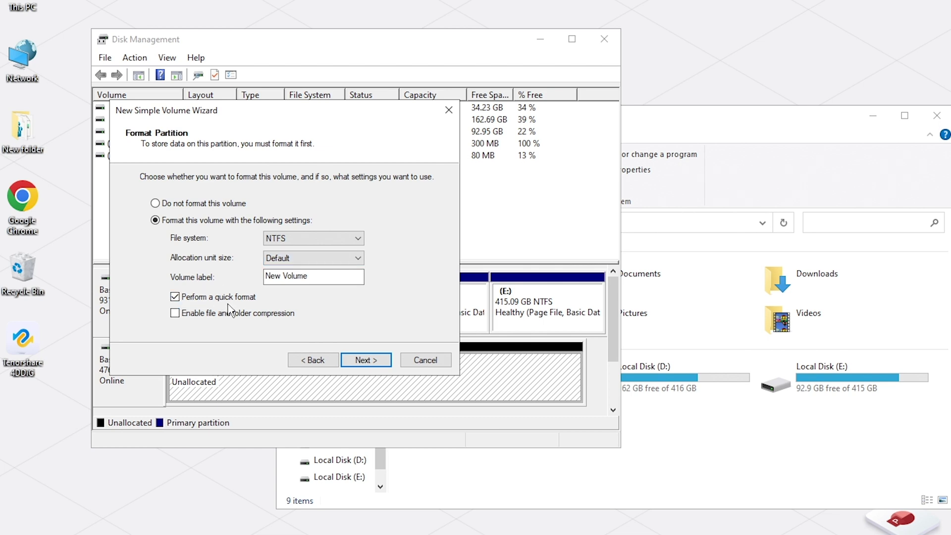
left_click(352, 358)
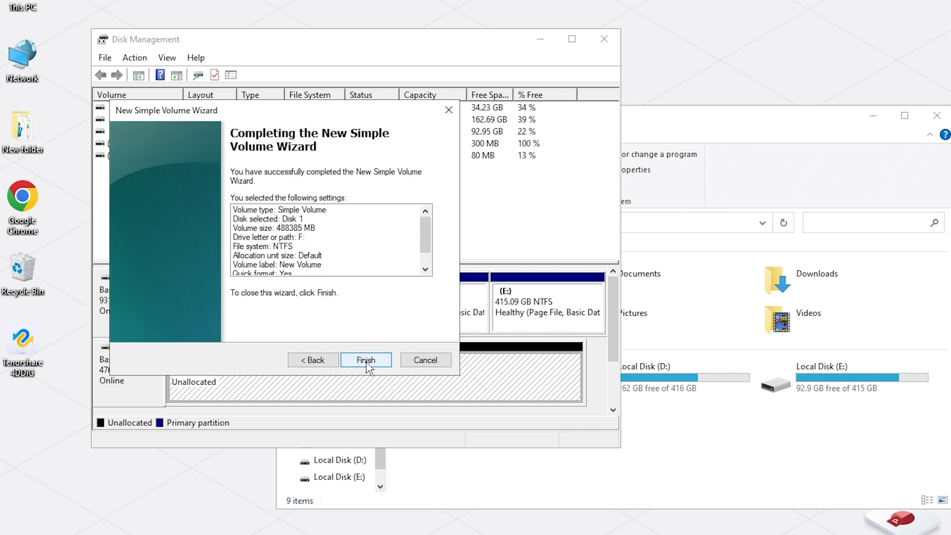
left_click(366, 360)
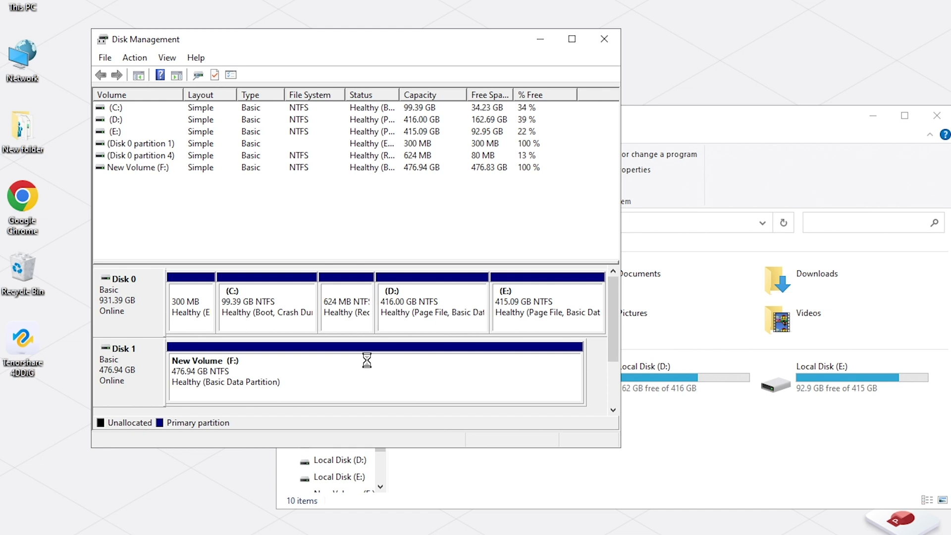
Open the empty New Volume (F:) from This PC, go back, and close Disk Management.
left_click(709, 475)
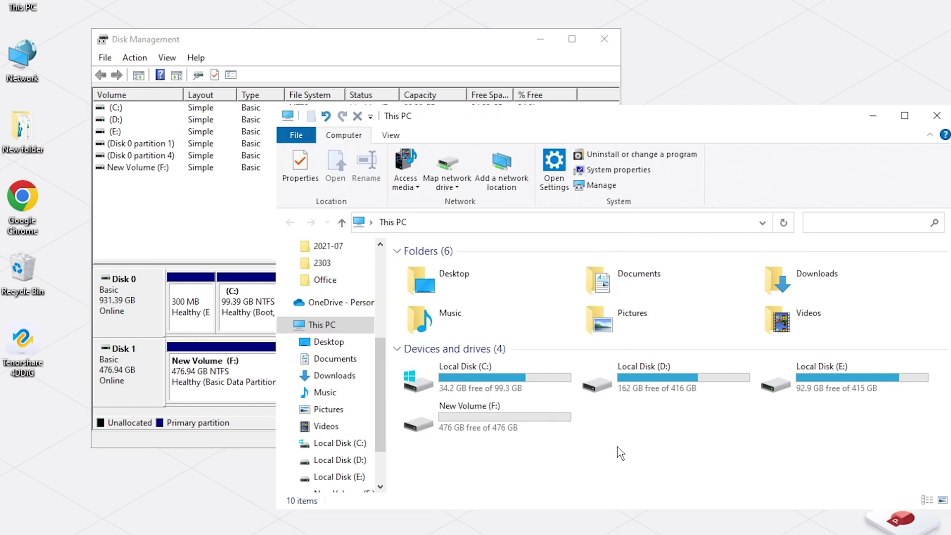
double_click(512, 415)
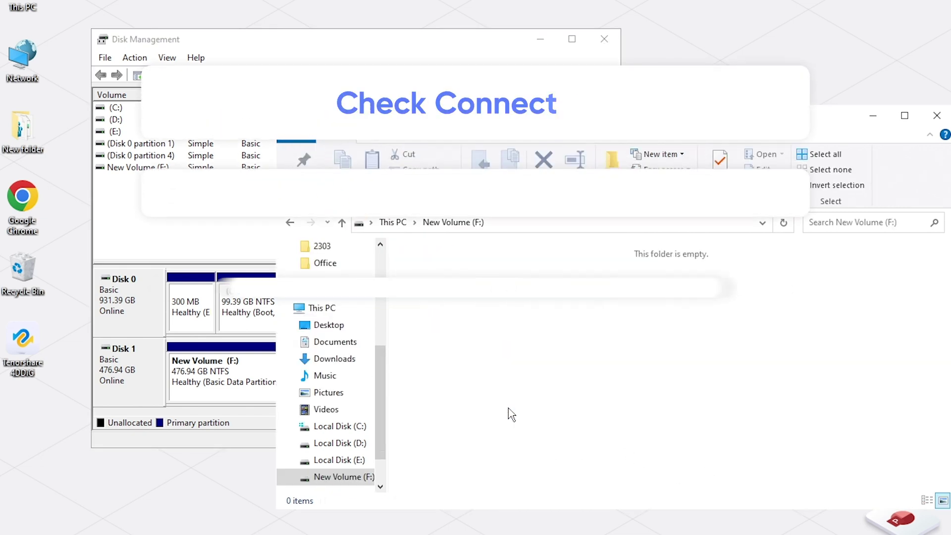
left_click(393, 227)
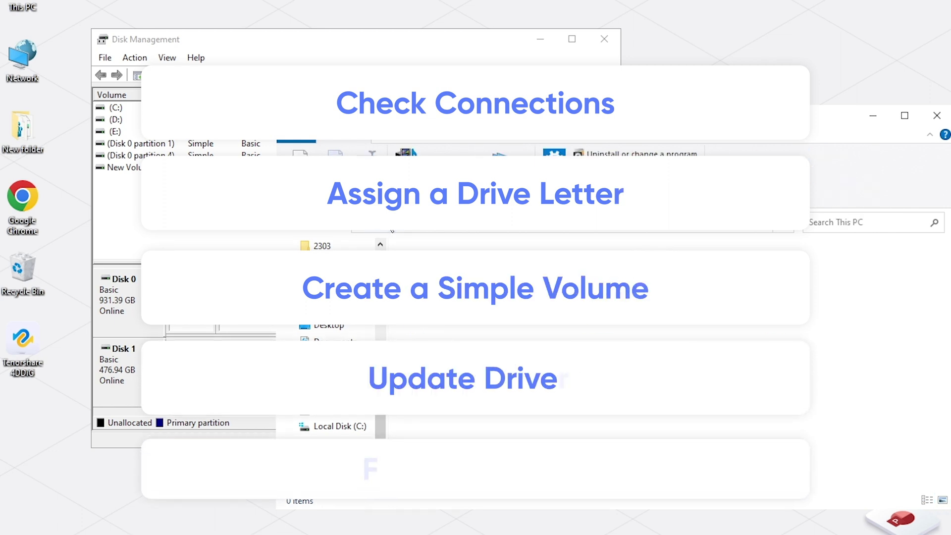
left_click(216, 231)
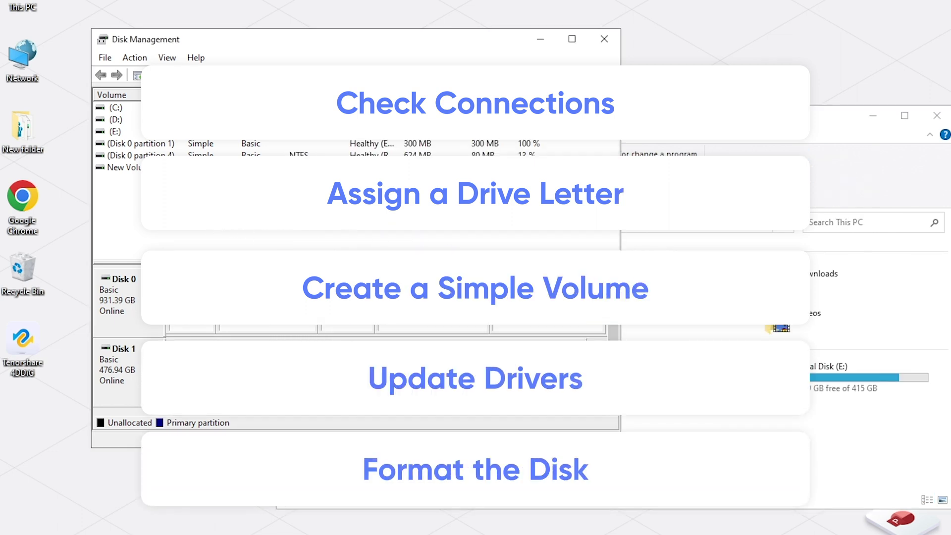
left_click(605, 45)
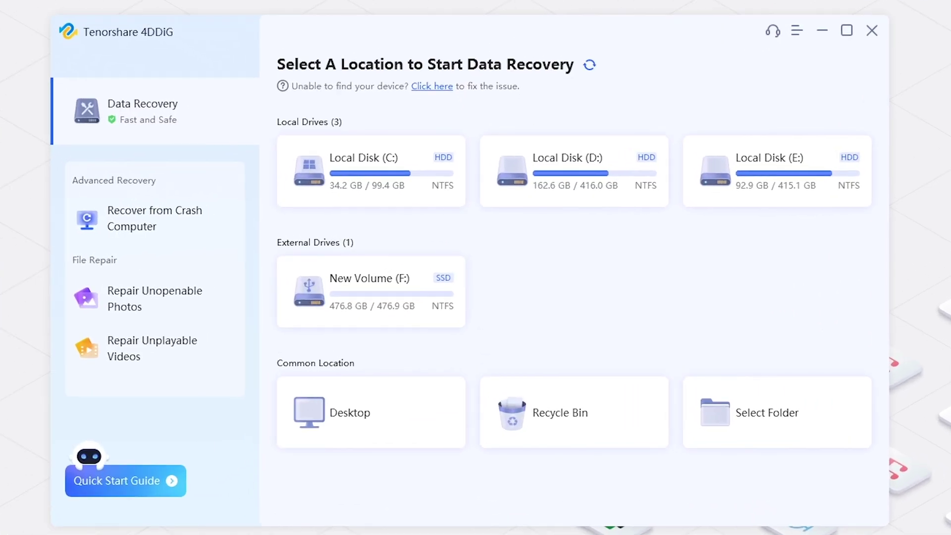
Select New Volume (F:), clear Photo, Audio, Others and Document, and scan for Video only.
mouse_move(424, 288)
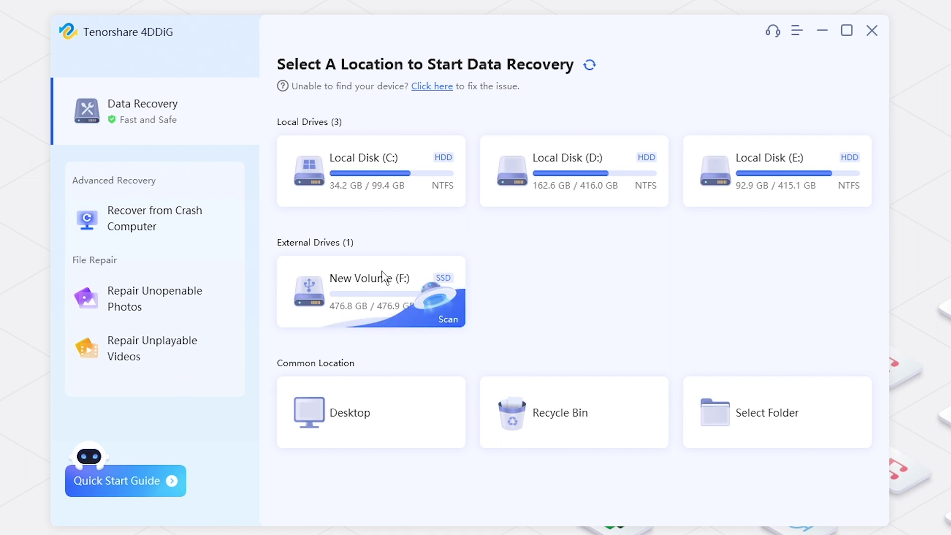
left_click(448, 321)
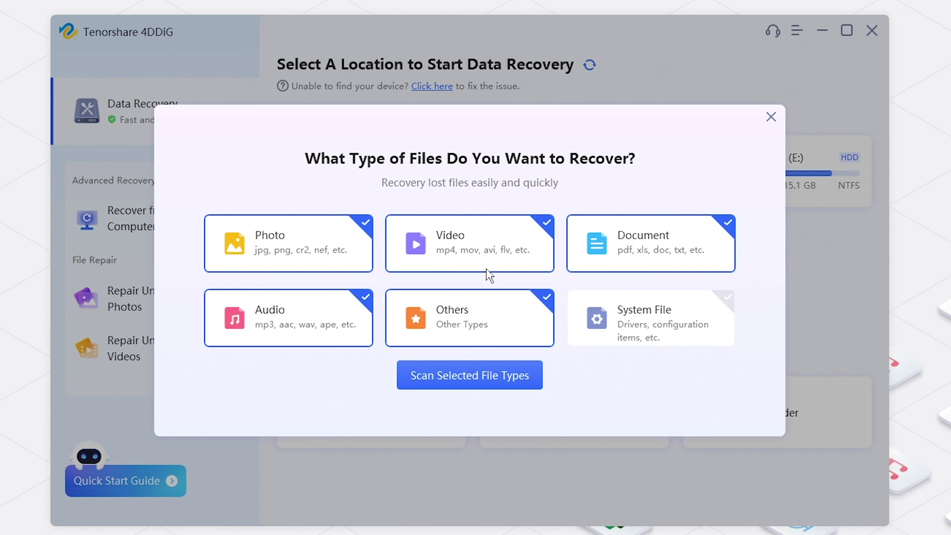
left_click(342, 244)
left_click(329, 314)
left_click(478, 340)
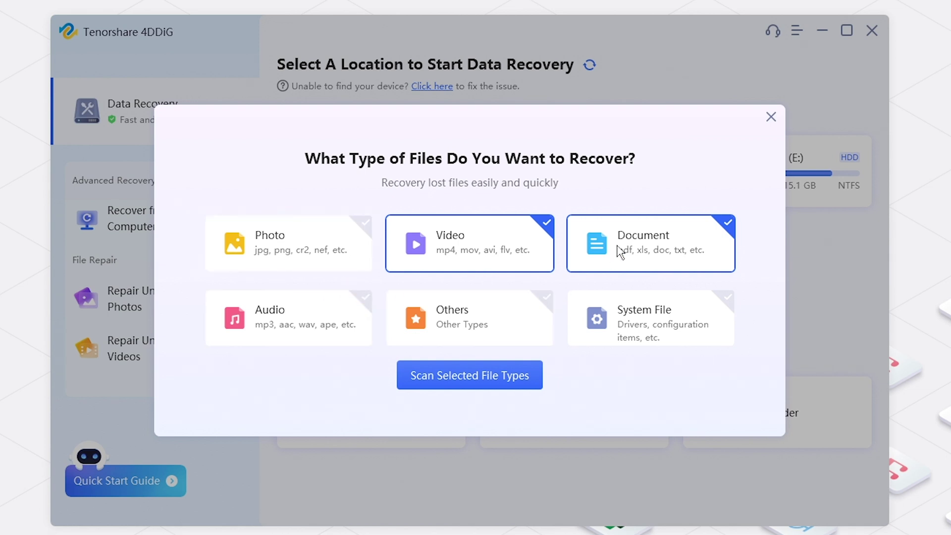
left_click(620, 249)
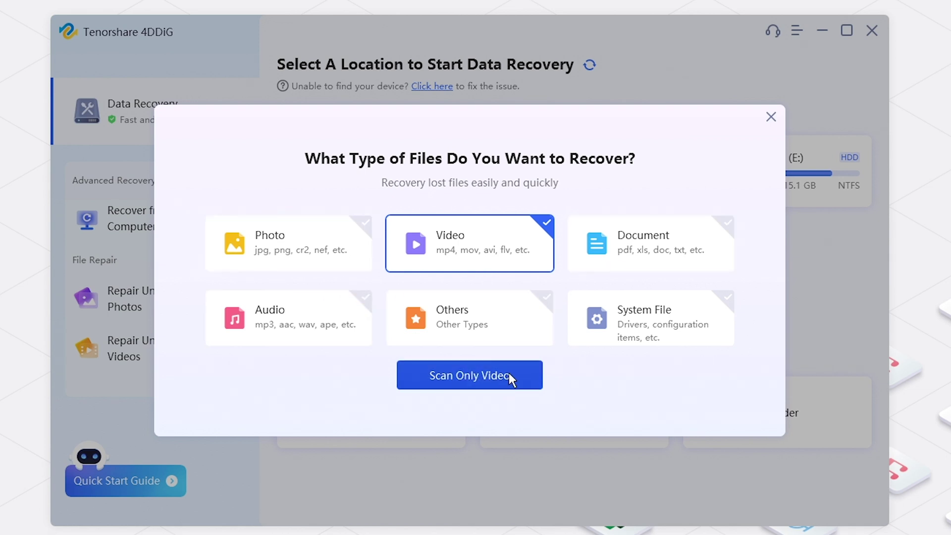
left_click(509, 377)
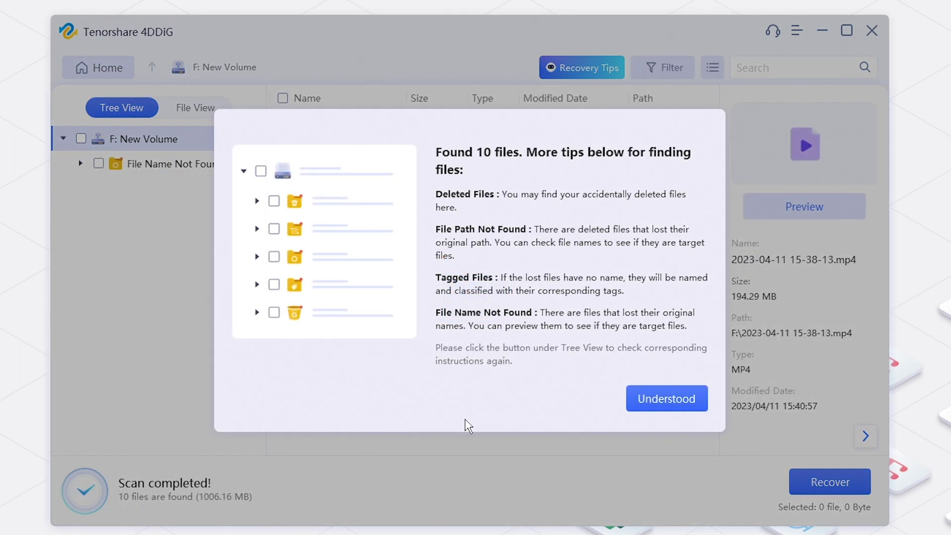
left_click(666, 404)
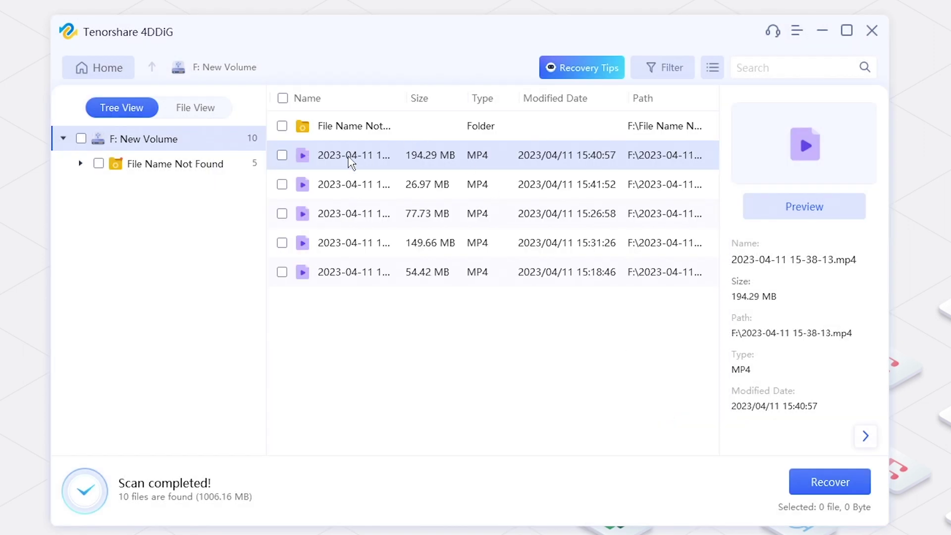
double_click(351, 159)
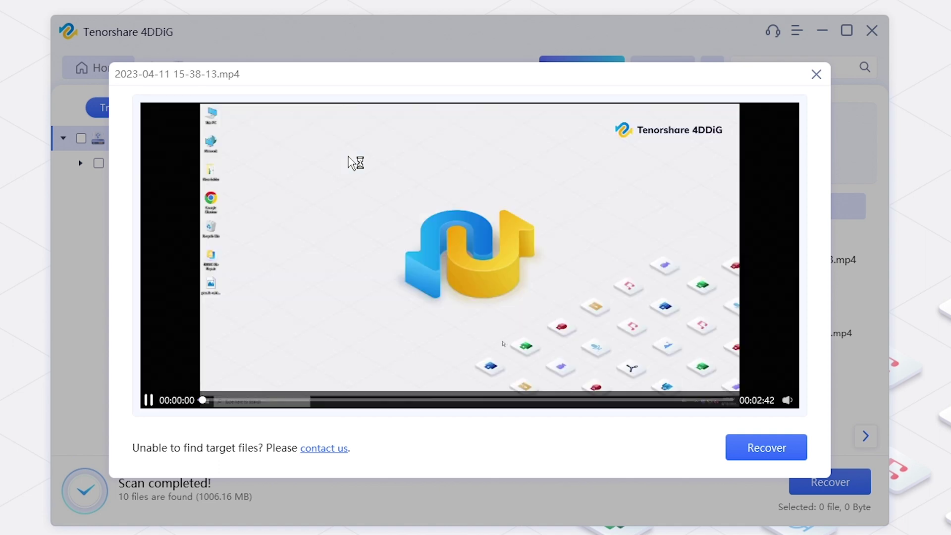
left_click(816, 74)
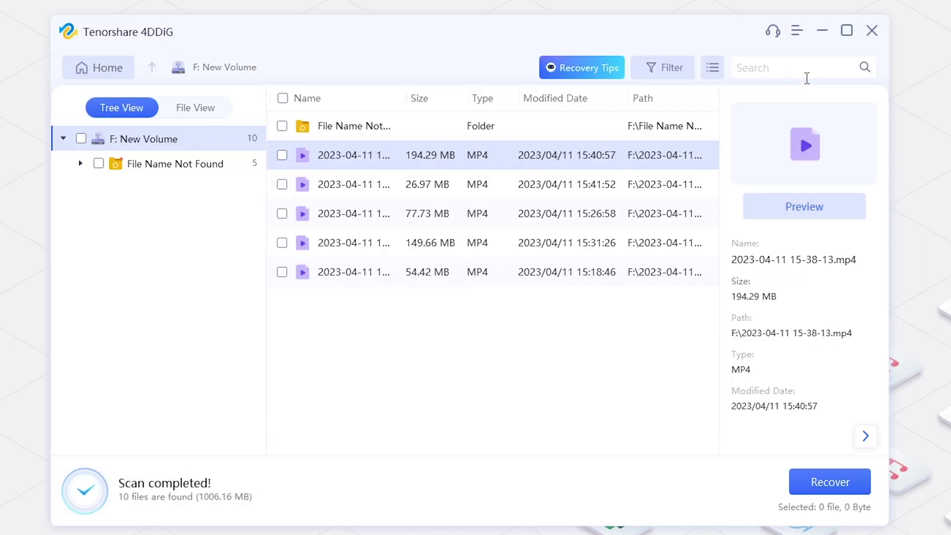
left_click(282, 156)
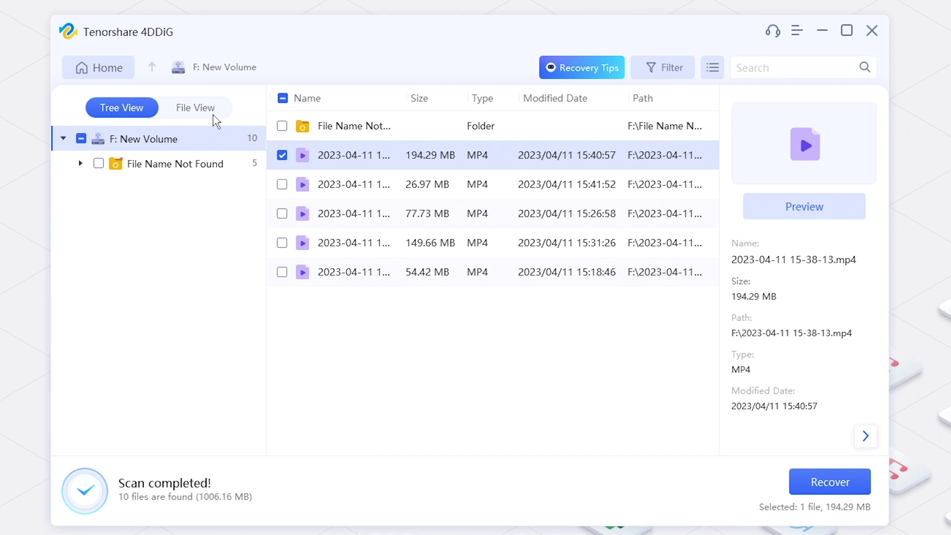
In File View, open Video > MP4 and check all ten MP4 files (1006.16 MB).
left_click(214, 119)
left_click(198, 165)
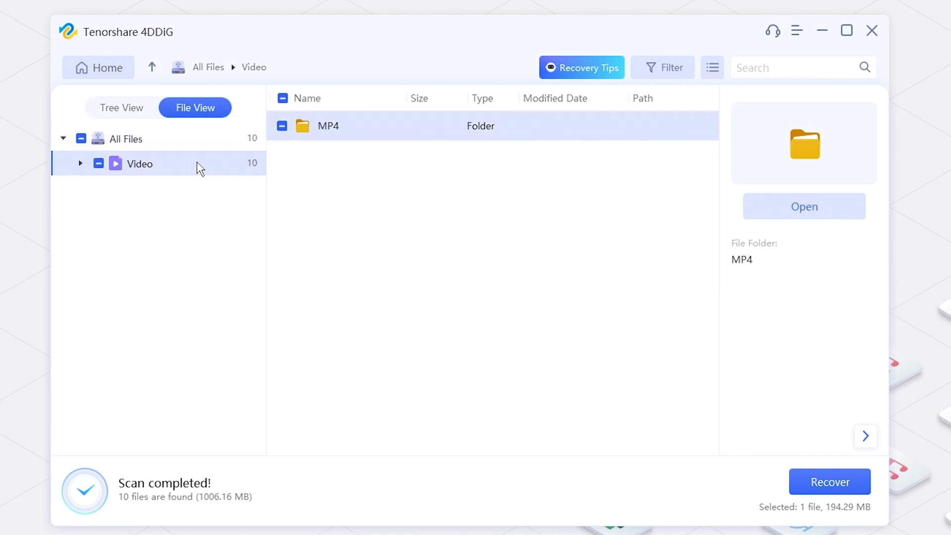
double_click(372, 139)
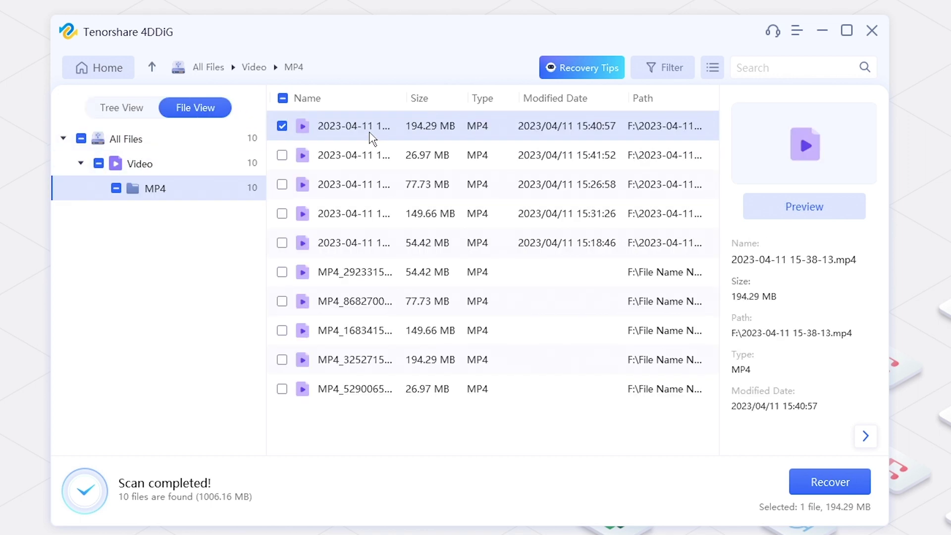
left_click(282, 99)
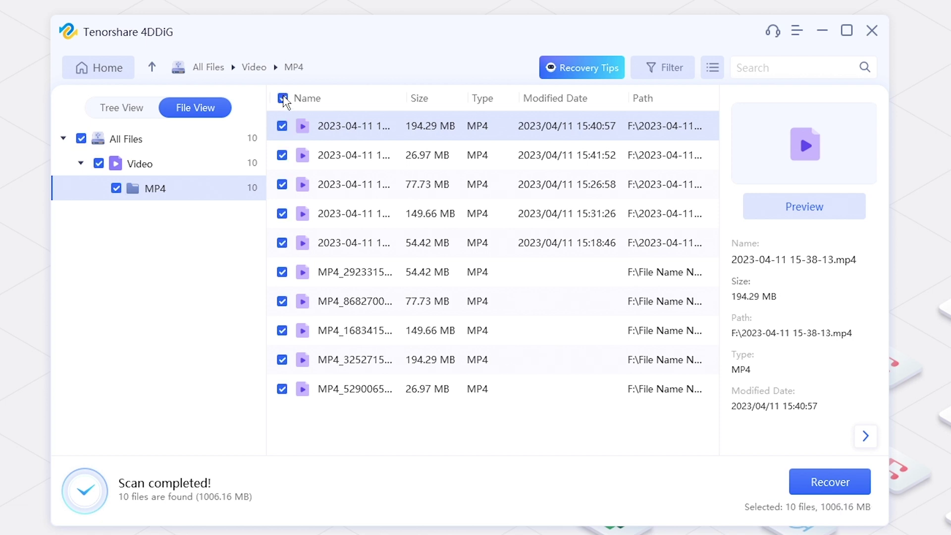
Recover the 10 marked MP4 files to the Desktop.
left_click(830, 484)
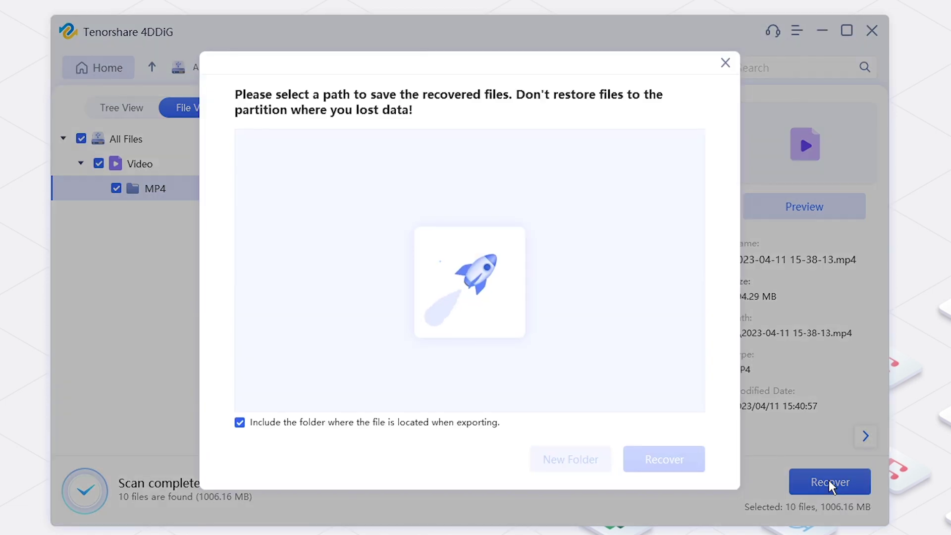
left_click(309, 156)
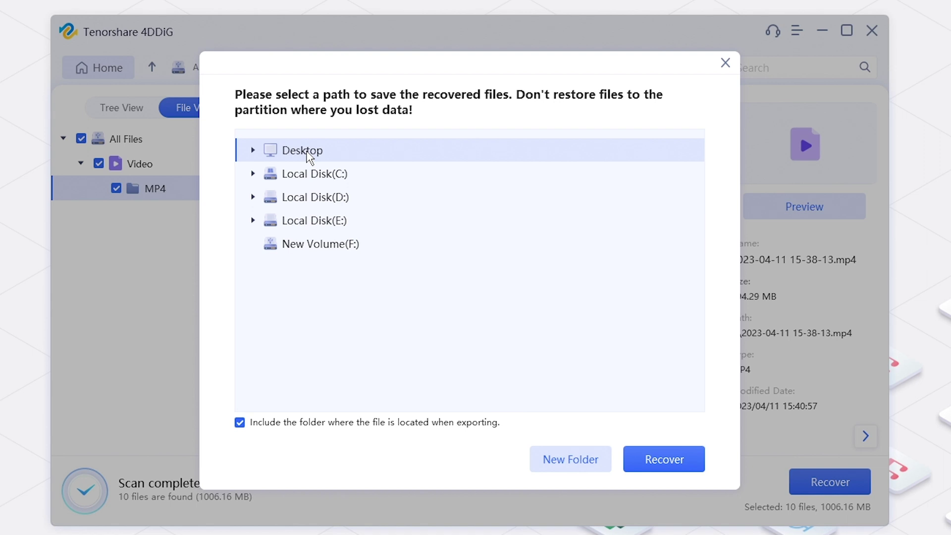
left_click(627, 458)
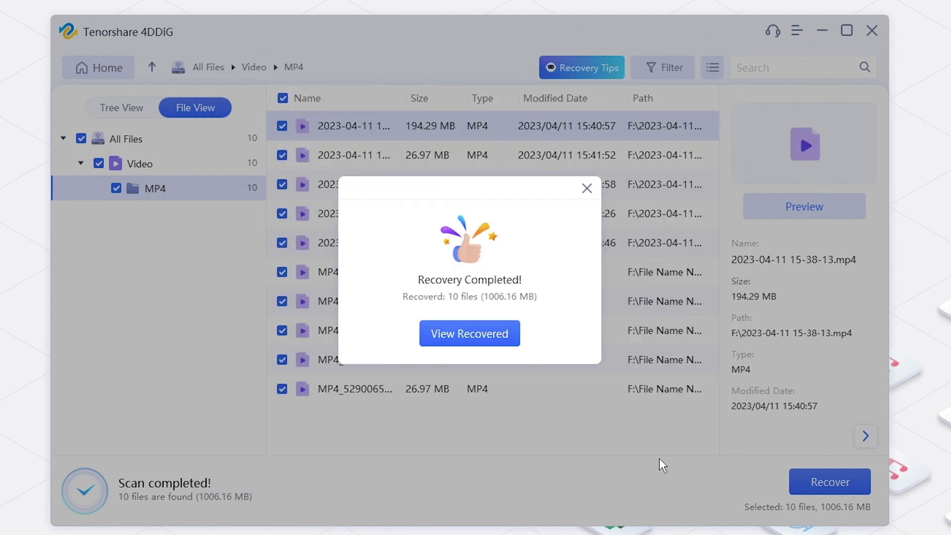
Open the recovered All Files > Video > MP4 folder in File Explorer.
left_click(494, 334)
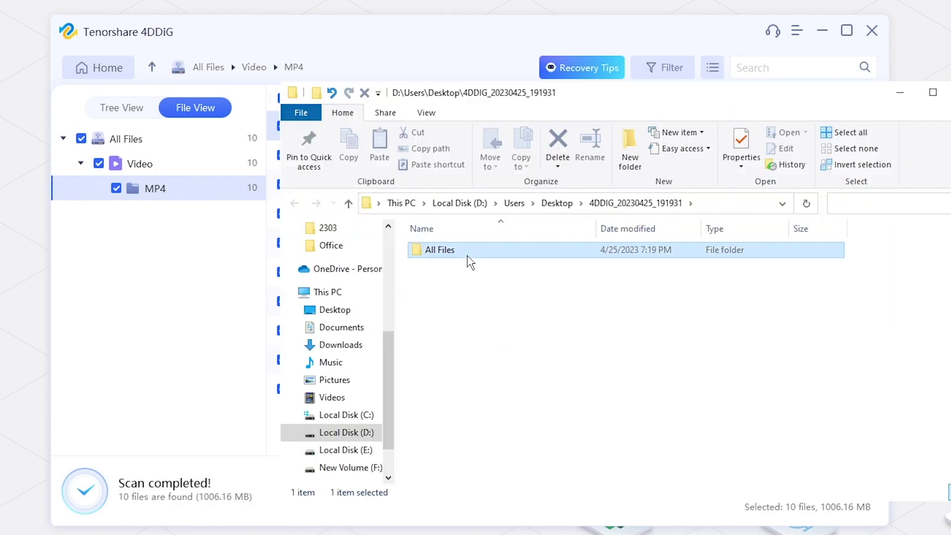
double_click(468, 252)
double_click(468, 252)
double_click(468, 252)
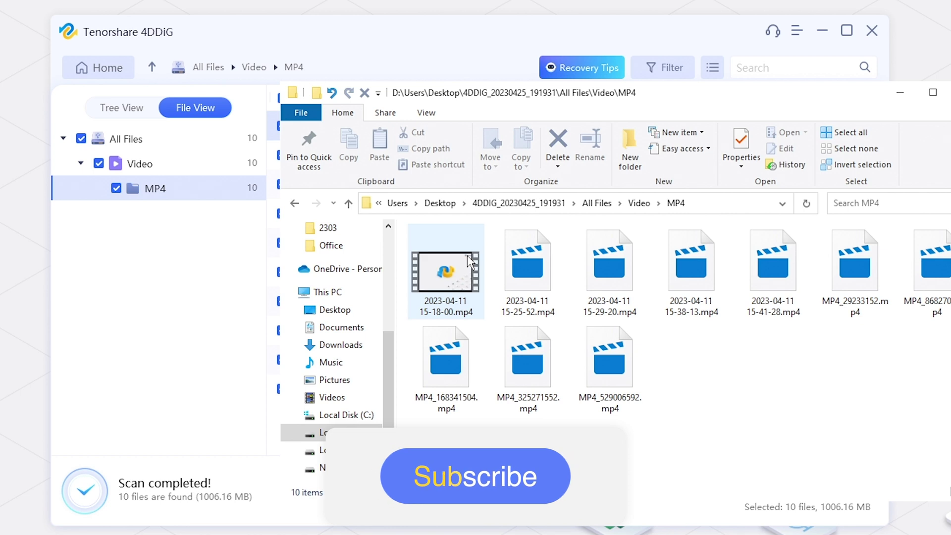